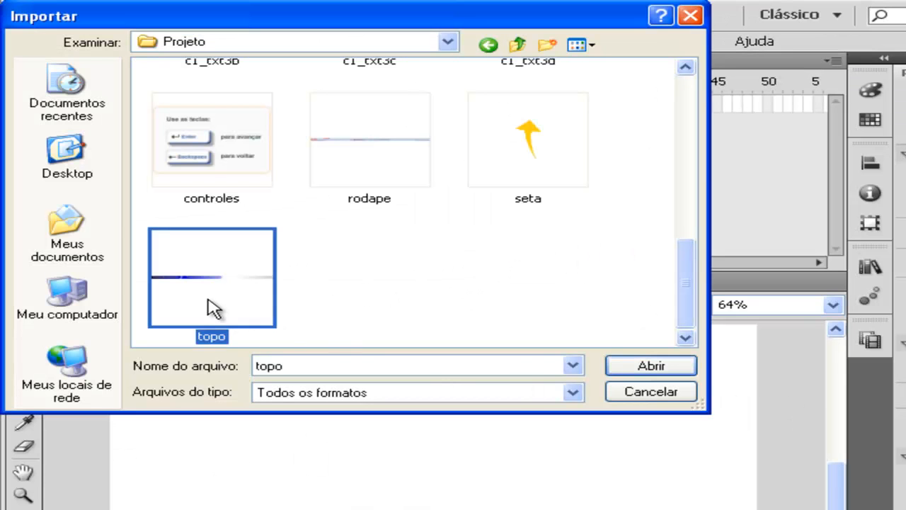
Import the topo image and move it to the stage's upper-left corner at X 0, Y 0
{"action": "left_click", "coordinate": [212, 304]}
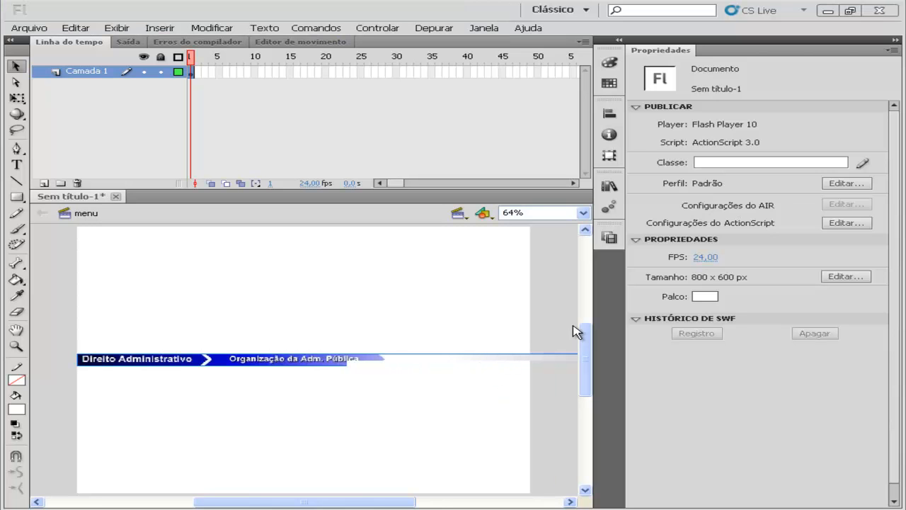
{"action": "left_click", "coordinate": [296, 357]}
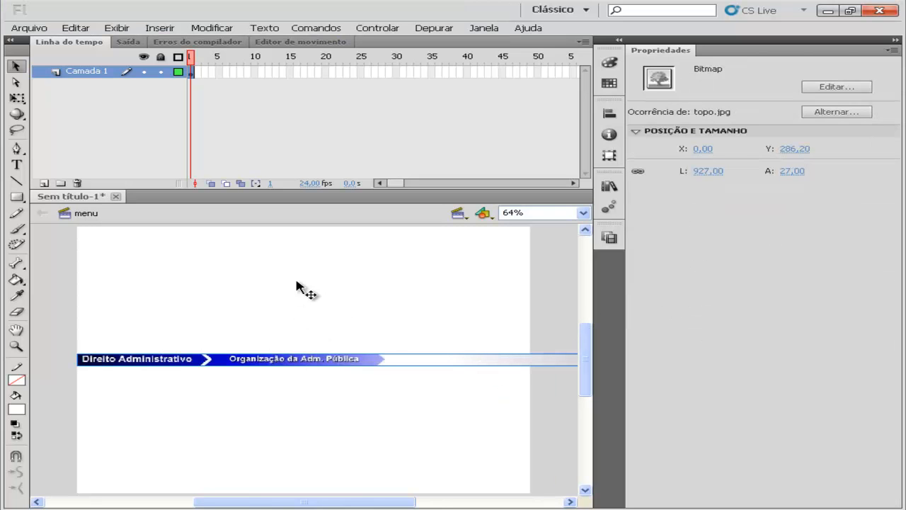
{"action": "left_click_drag", "start_coordinate": [298, 358], "coordinate": [293, 238]}
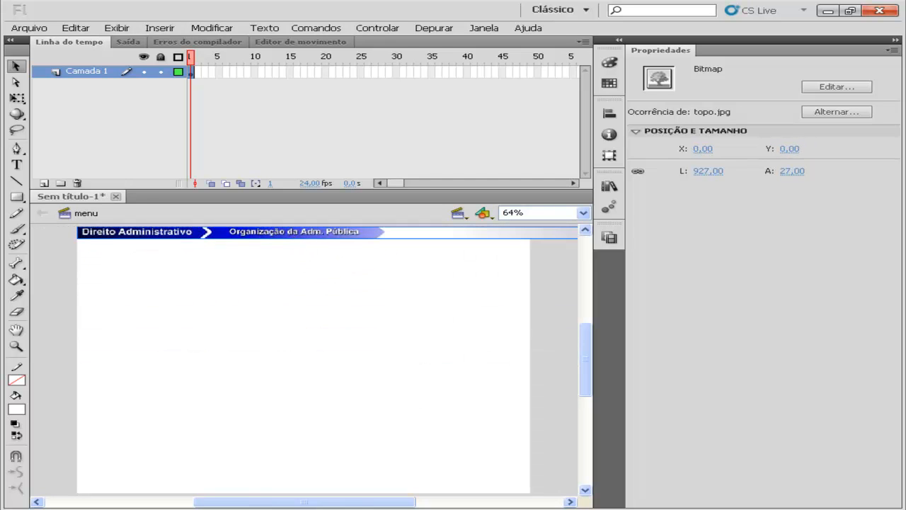
{"action": "mouse_move", "coordinate": [354, 502]}
{"action": "left_mouse_down"}
{"action": "mouse_move", "coordinate": [428, 502]}
{"action": "mouse_move", "coordinate": [316, 504]}
{"action": "mouse_move", "coordinate": [354, 494]}
{"action": "left_mouse_up"}
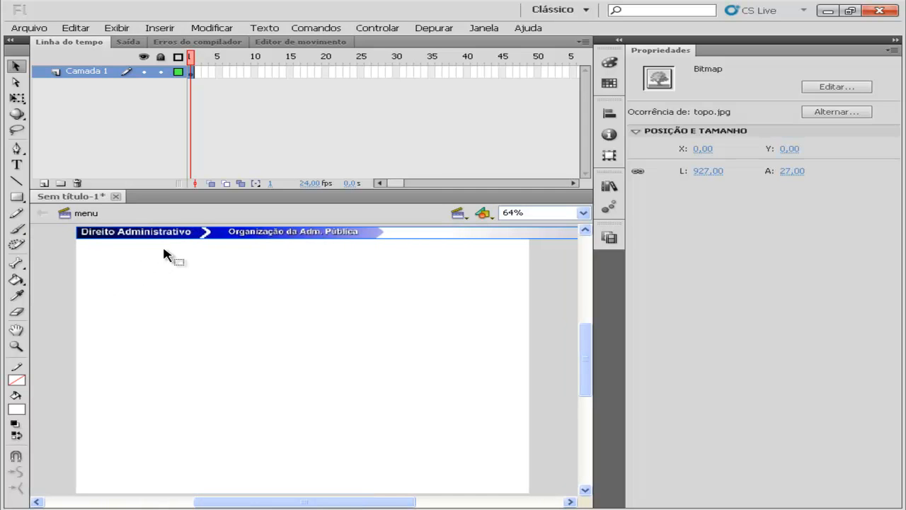
Nudge the topo banner vertically along the stage's upper edge to Y -1,55
{"action": "key", "text": "Up"}
{"action": "key", "text": "Down"}
{"action": "key", "text": "Up"}
{"action": "key", "text": "Up"}
{"action": "key", "text": "Down"}
{"action": "left_click", "coordinate": [228, 269]}
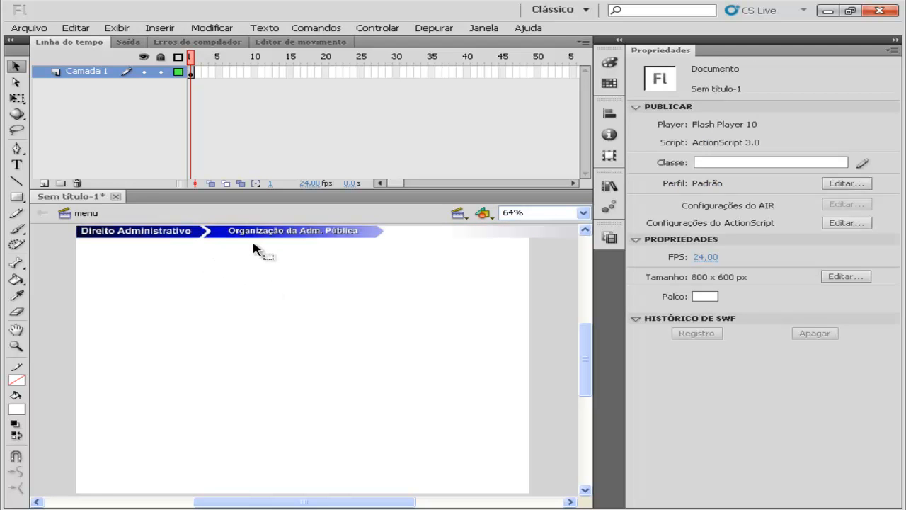
{"action": "left_click", "coordinate": [332, 235]}
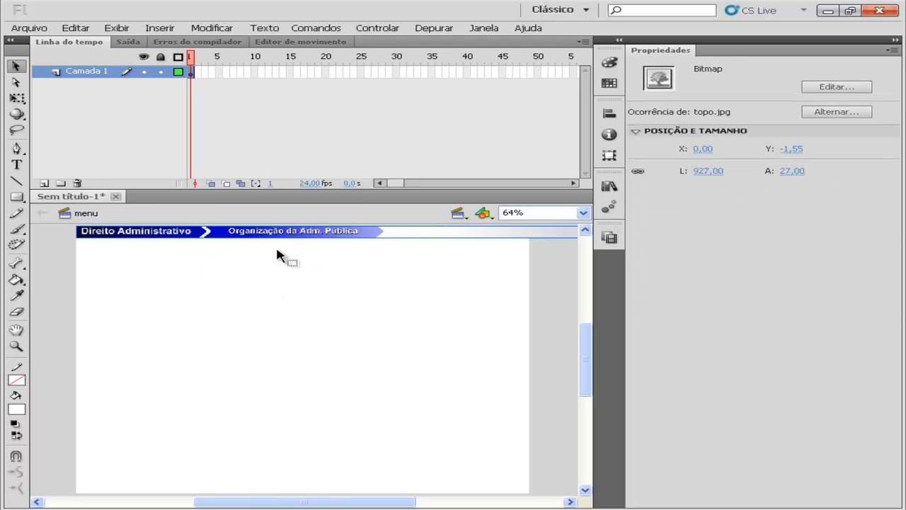
Import the controles image from the Projeto folder onto the stage, browsing the files as thumbnails
{"action": "left_click", "coordinate": [29, 28]}
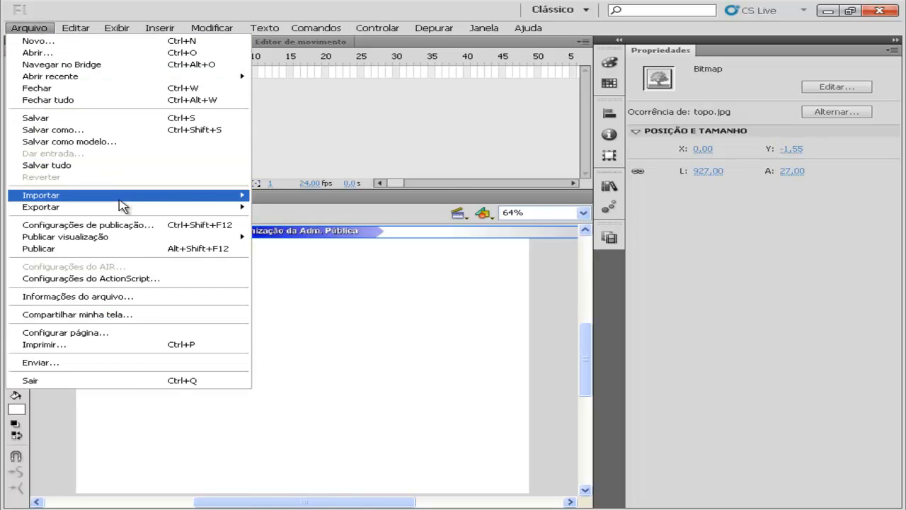
{"action": "mouse_move", "coordinate": [124, 196]}
{"action": "left_click", "coordinate": [340, 203]}
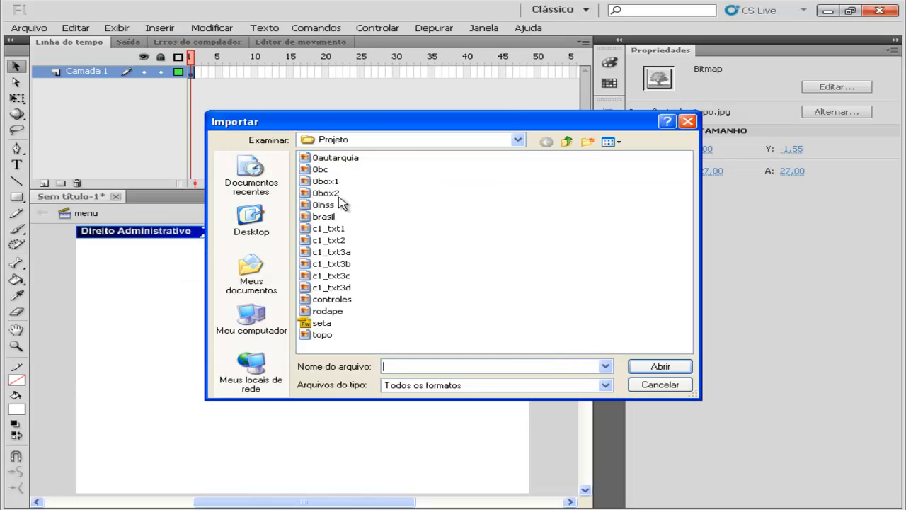
{"action": "left_click", "coordinate": [614, 141]}
{"action": "left_click", "coordinate": [619, 155]}
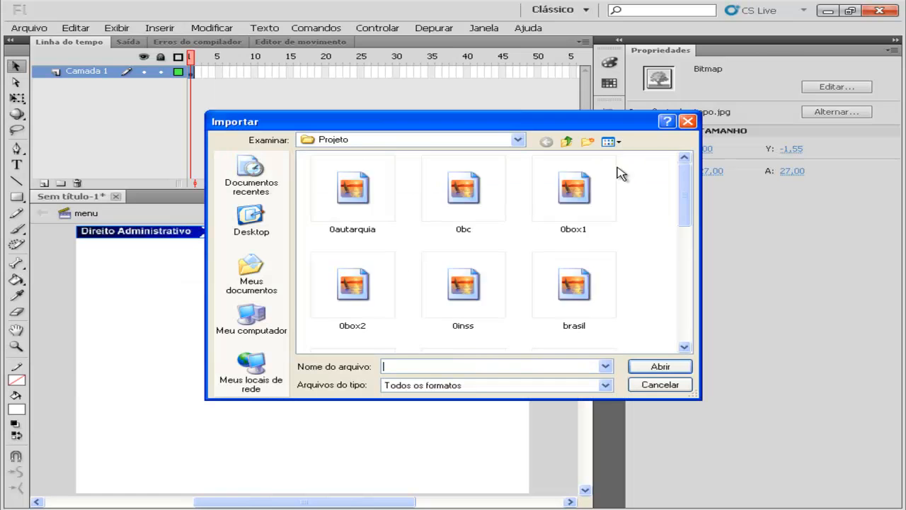
{"action": "left_click_drag", "start_coordinate": [689, 208], "coordinate": [692, 316]}
{"action": "double_click", "coordinate": [354, 244]}
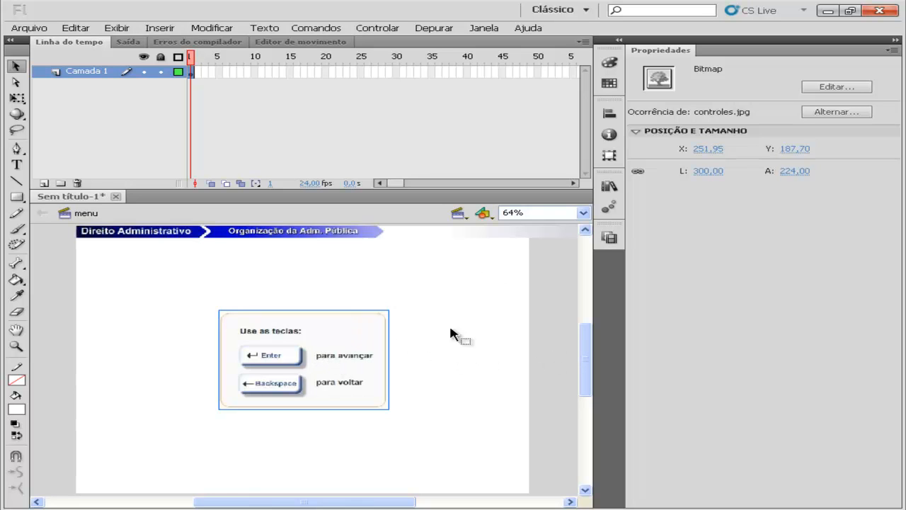
Insert a new layer above Camada 1 and rename Camada 1 as topo
{"action": "right_click", "coordinate": [89, 74]}
{"action": "left_click", "coordinate": [93, 116]}
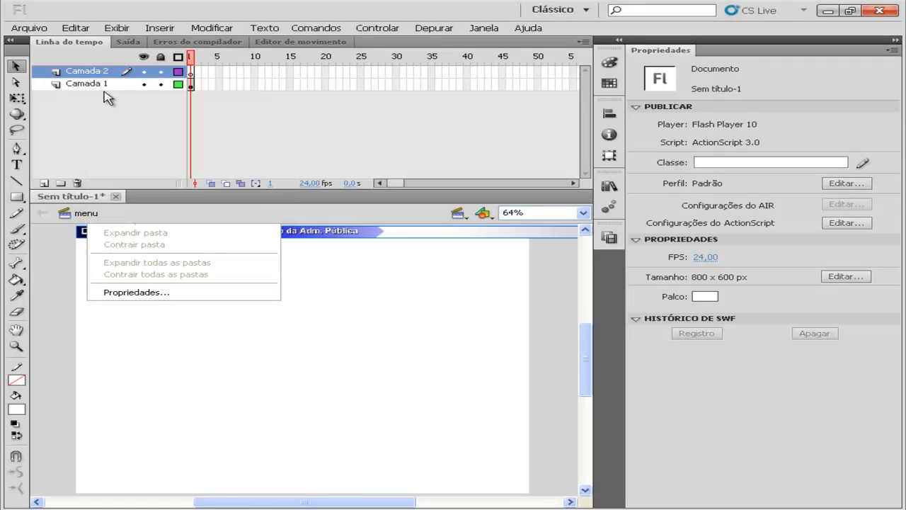
{"action": "double_click", "coordinate": [95, 85]}
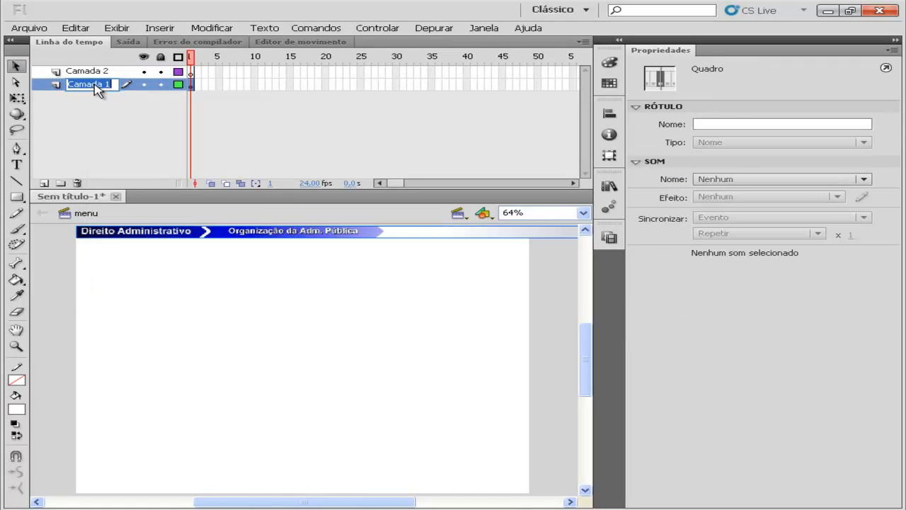
{"action": "type", "text": "to"}
{"action": "left_click", "coordinate": [85, 93]}
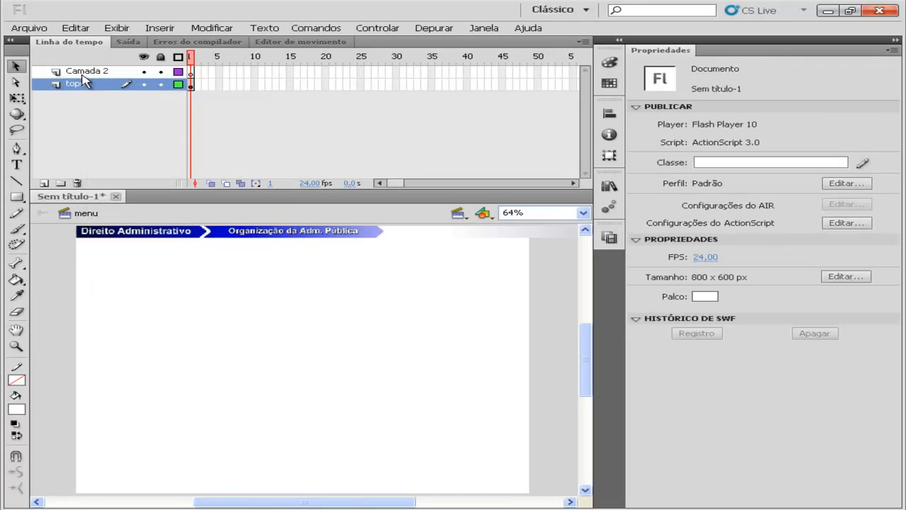
Rename Camada 2 as controles and paste the controls image onto that layer at the centre of the stage
{"action": "left_click", "coordinate": [82, 75]}
{"action": "double_click", "coordinate": [86, 72]}
{"action": "type", "text": "controles"}
{"action": "left_click", "coordinate": [73, 114]}
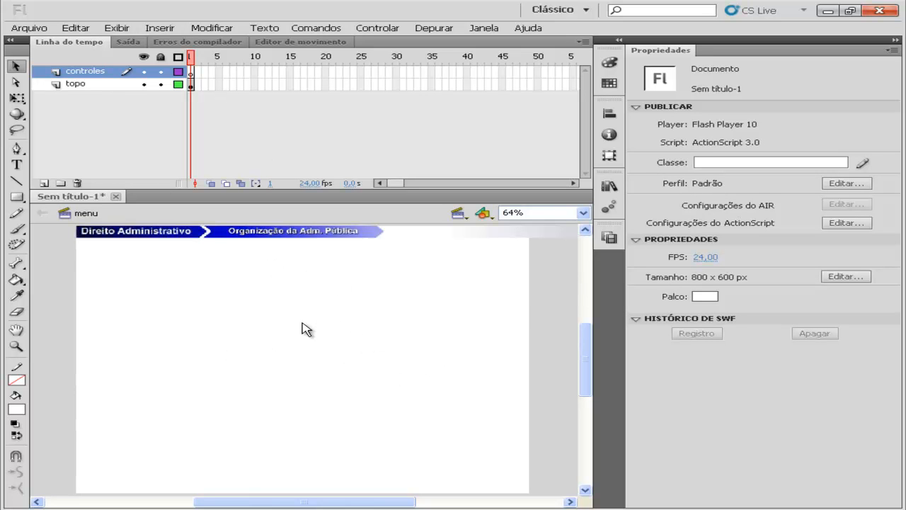
{"action": "key", "text": "ctrl+v"}
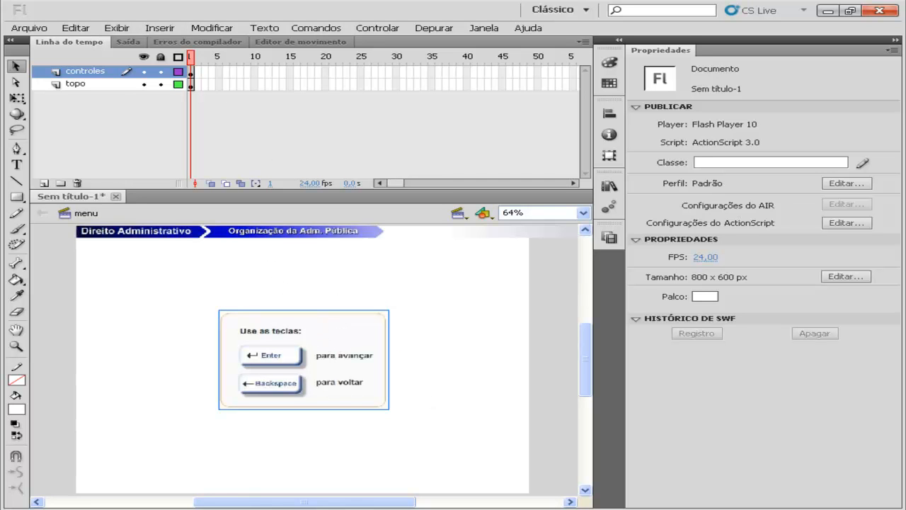
Set up the Text tool for static text (Texto estático) in the Arial family with the Bold style
{"action": "key", "text": "alt+Tab"}
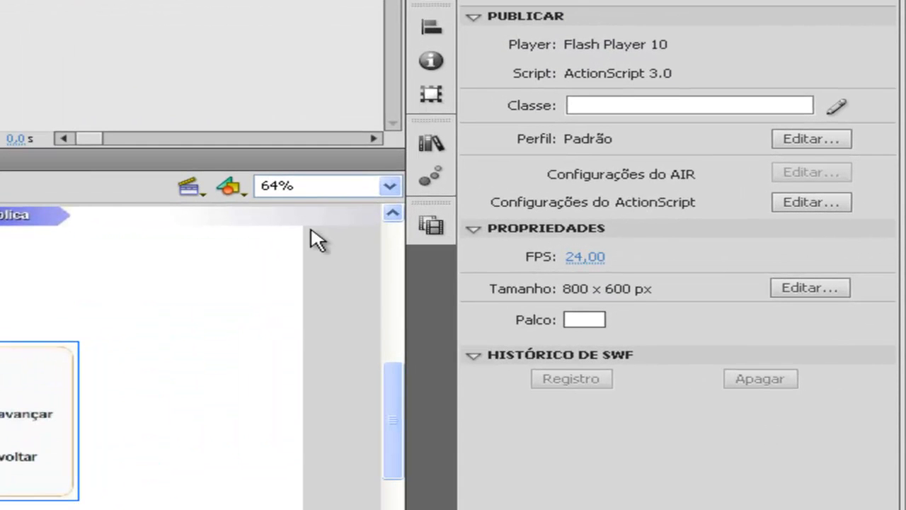
{"action": "key", "text": "t"}
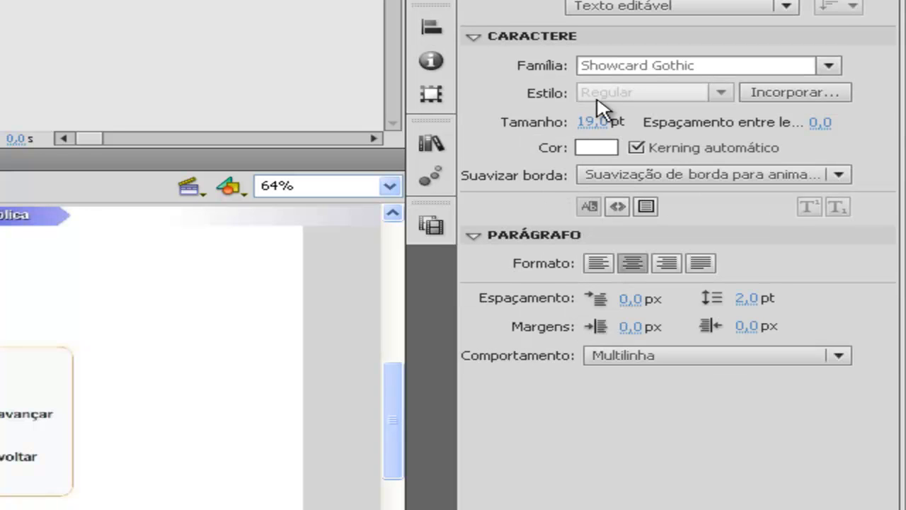
{"action": "left_click", "coordinate": [678, 65]}
{"action": "type", "text": "Arial"}
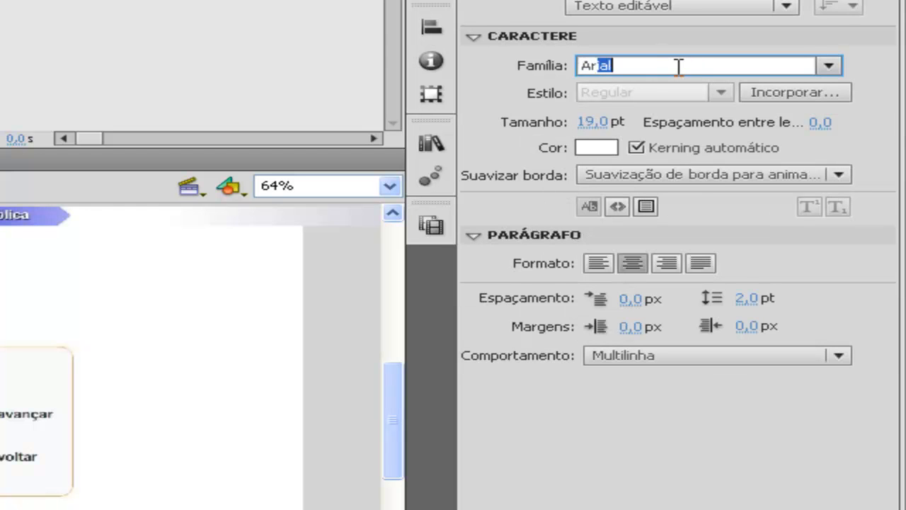
{"action": "key", "text": "Return"}
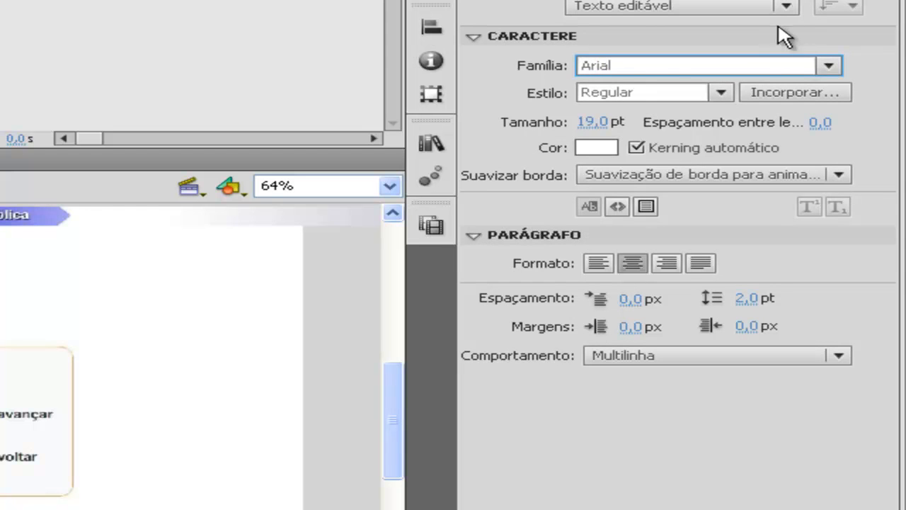
{"action": "left_click", "coordinate": [787, 6]}
{"action": "left_click", "coordinate": [705, 32]}
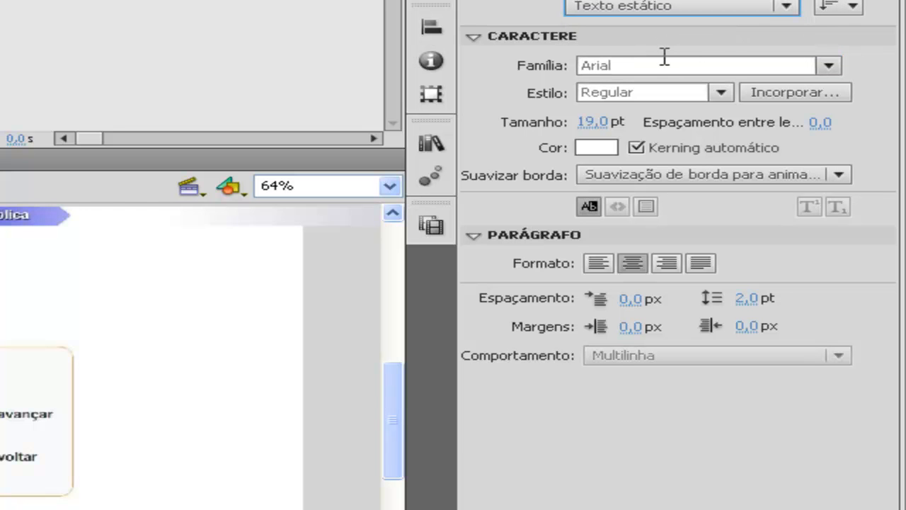
{"action": "left_click", "coordinate": [721, 93]}
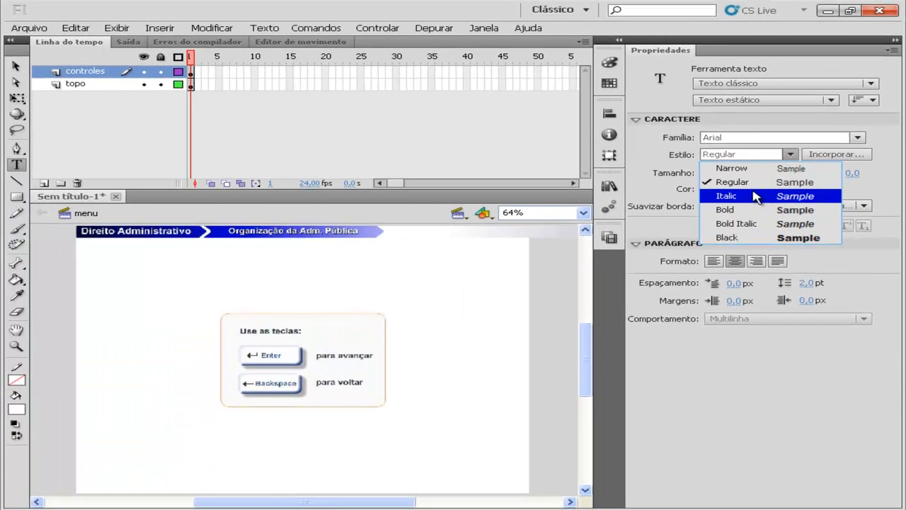
{"action": "left_click", "coordinate": [742, 211]}
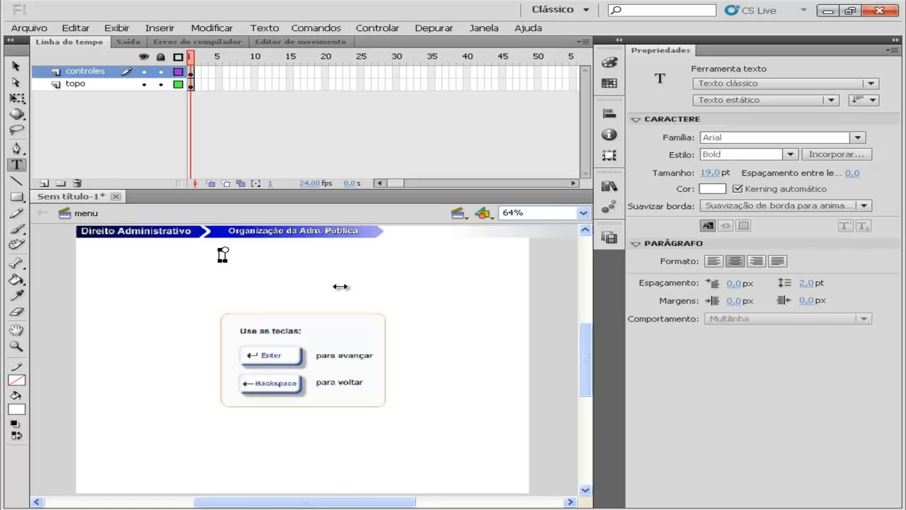
Enter the heading "Tópicos" above the controls box and set its colour to black
{"action": "type", "text": "Tópicos"}
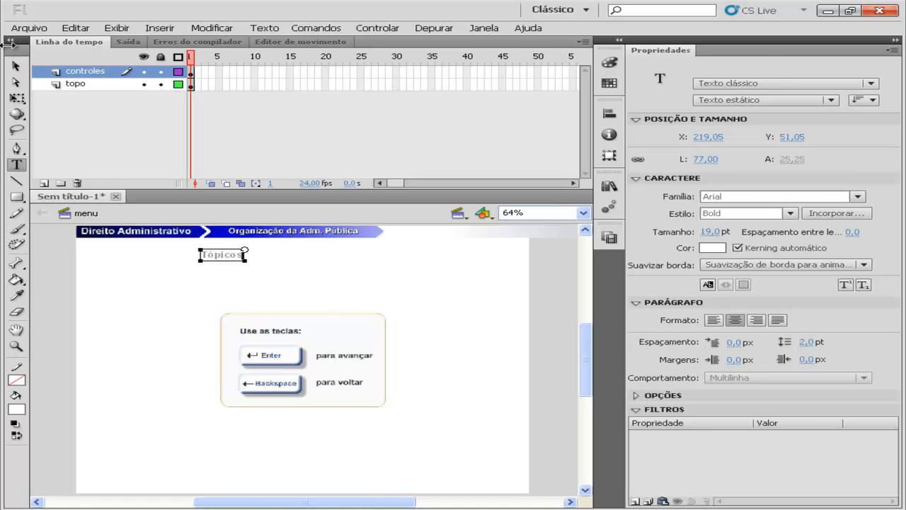
{"action": "left_click", "coordinate": [16, 67]}
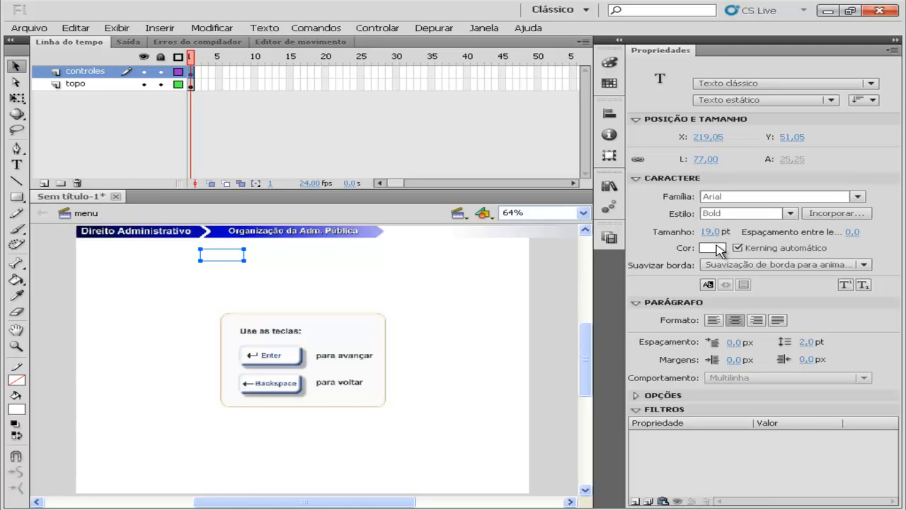
{"action": "left_click", "coordinate": [714, 248]}
{"action": "left_click", "coordinate": [630, 275]}
{"action": "left_click_drag", "start_coordinate": [202, 250], "coordinate": [239, 259]}
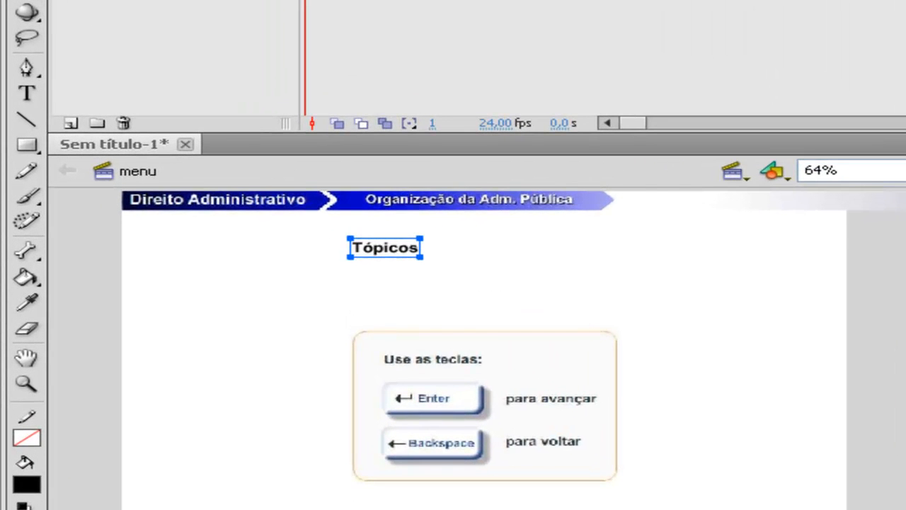
Compare the layout with the finished reference presentation and shift the Tópicos heading and the controls box slightly down
{"action": "key", "text": "alt+Tab"}
{"action": "key", "text": "alt+Tab"}
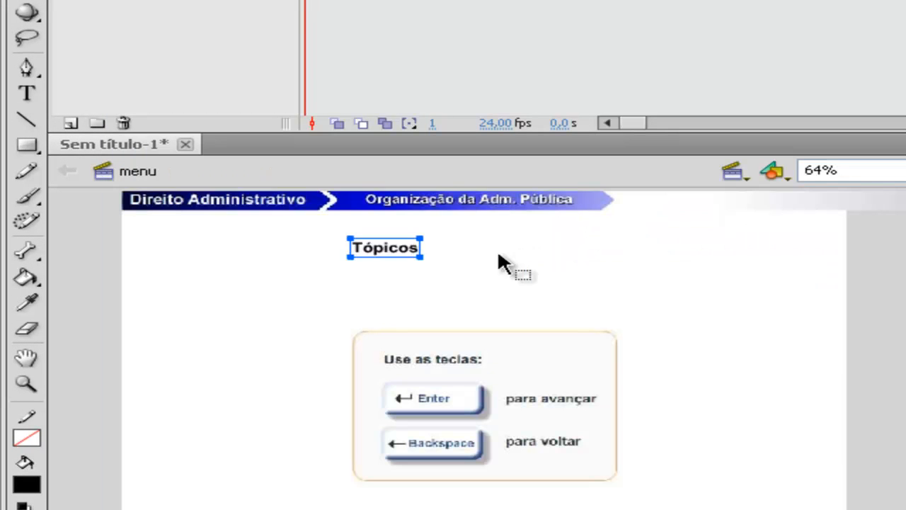
{"action": "left_click_drag", "start_coordinate": [412, 256], "coordinate": [415, 262]}
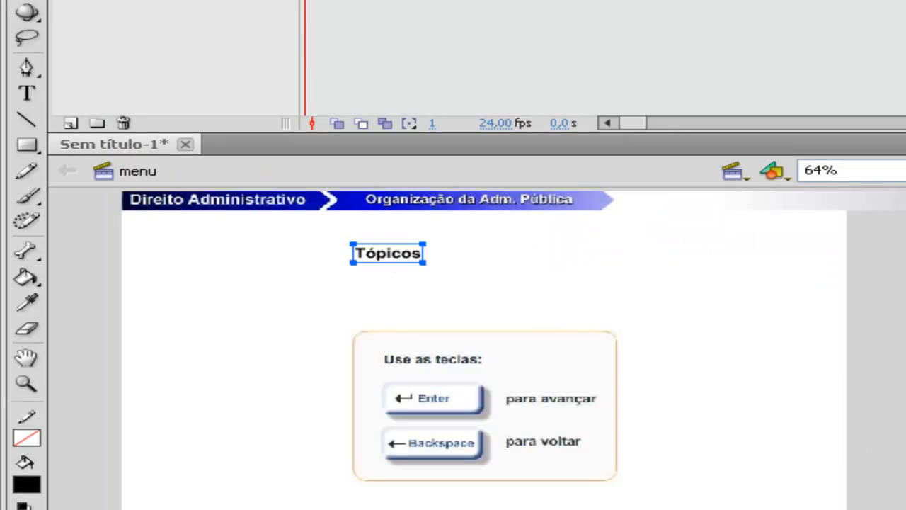
{"action": "key", "text": "alt+Tab"}
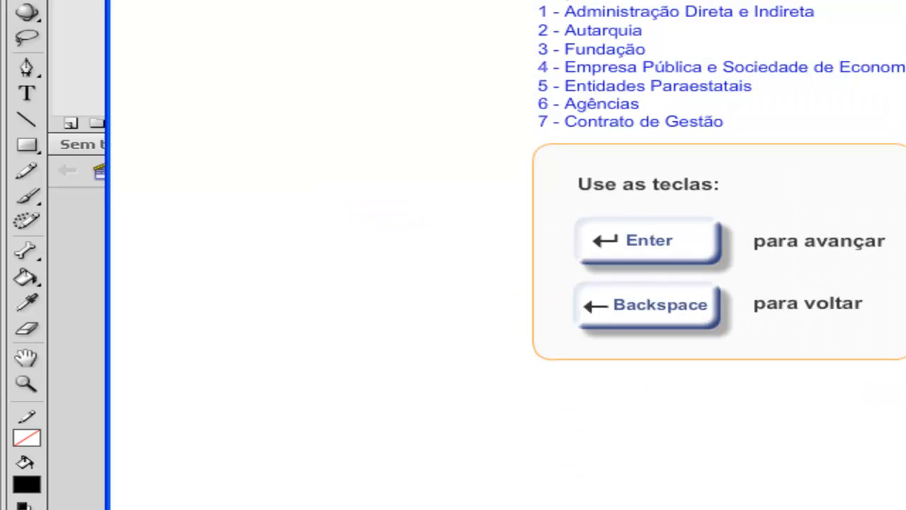
{"action": "key", "text": "alt+Tab"}
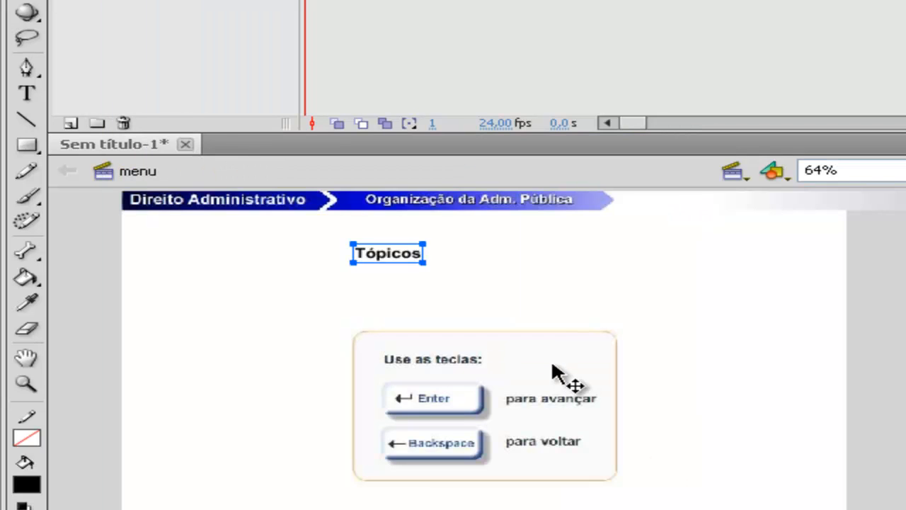
{"action": "left_click_drag", "start_coordinate": [490, 391], "coordinate": [488, 397]}
Enter the topic text "1 - Administração Direta e Indireta" on a new line beneath the Tópicos heading
{"action": "key", "text": "ctrl+="}
{"action": "scroll", "coordinate": [487, 397], "scroll_direction": "up", "scroll_amount": 5}
{"action": "scroll", "coordinate": [487, 397], "scroll_direction": "down", "scroll_amount": 2}
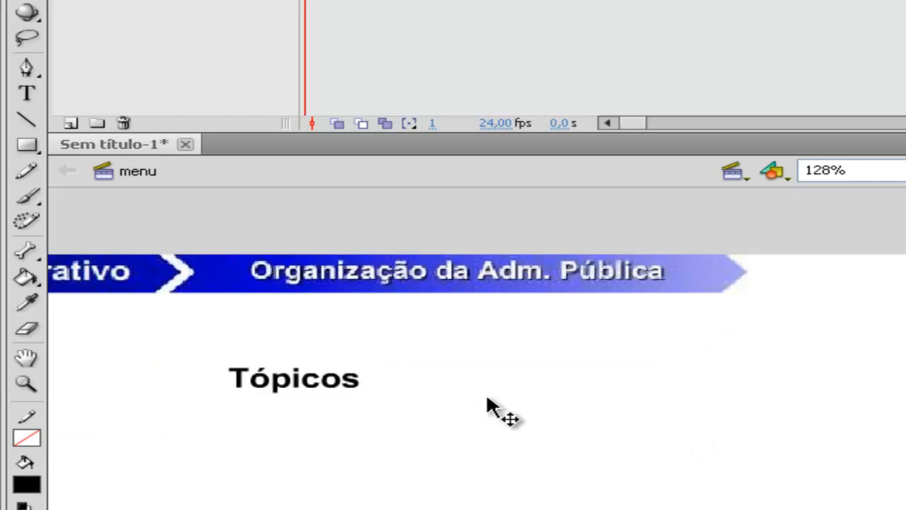
{"action": "scroll", "coordinate": [316, 274], "scroll_direction": "down", "scroll_amount": 4}
{"action": "scroll", "coordinate": [306, 291], "scroll_direction": "up", "scroll_amount": 2}
{"action": "left_click", "coordinate": [305, 285]}
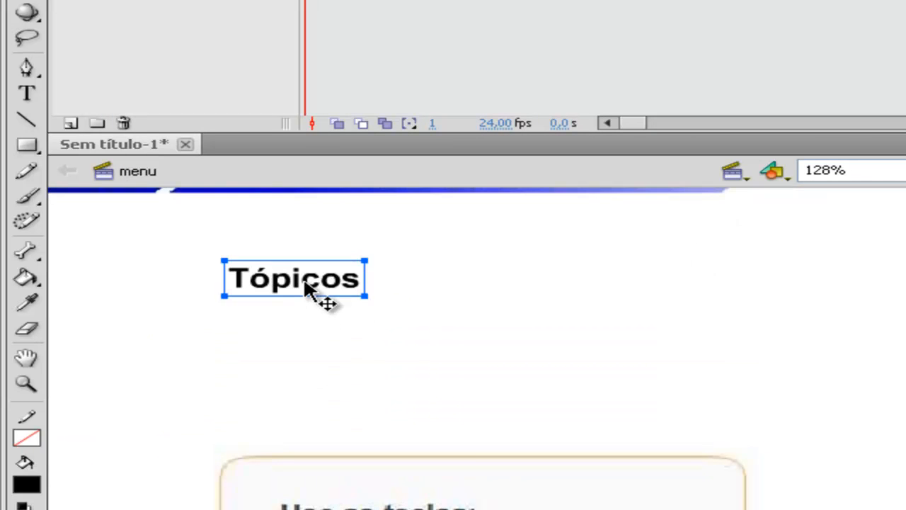
{"action": "left_click", "coordinate": [28, 92]}
{"action": "left_click_drag", "start_coordinate": [238, 325], "coordinate": [421, 315]}
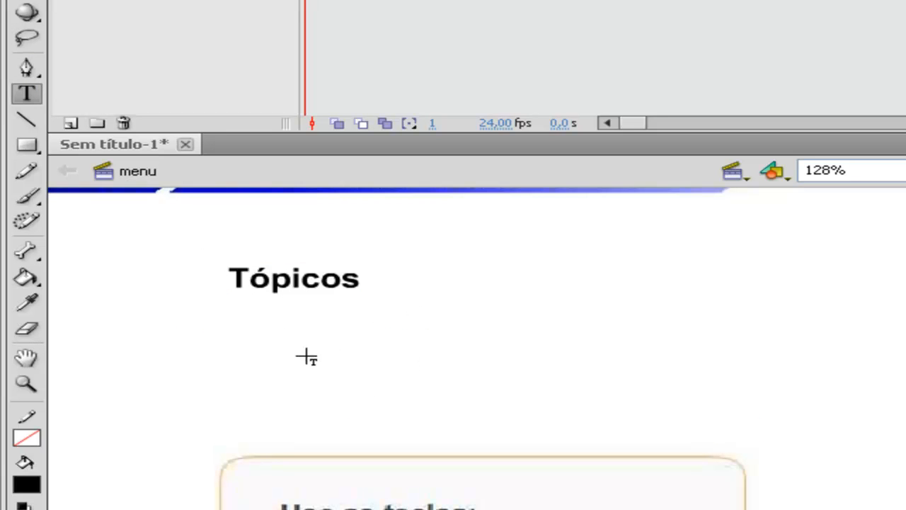
{"action": "left_click", "coordinate": [241, 323]}
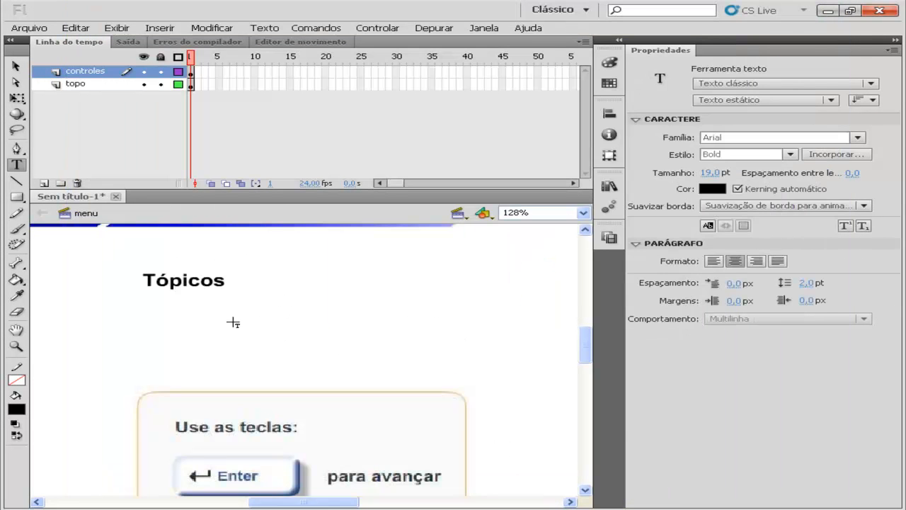
{"action": "left_click", "coordinate": [153, 310]}
{"action": "type", "text": "1"}
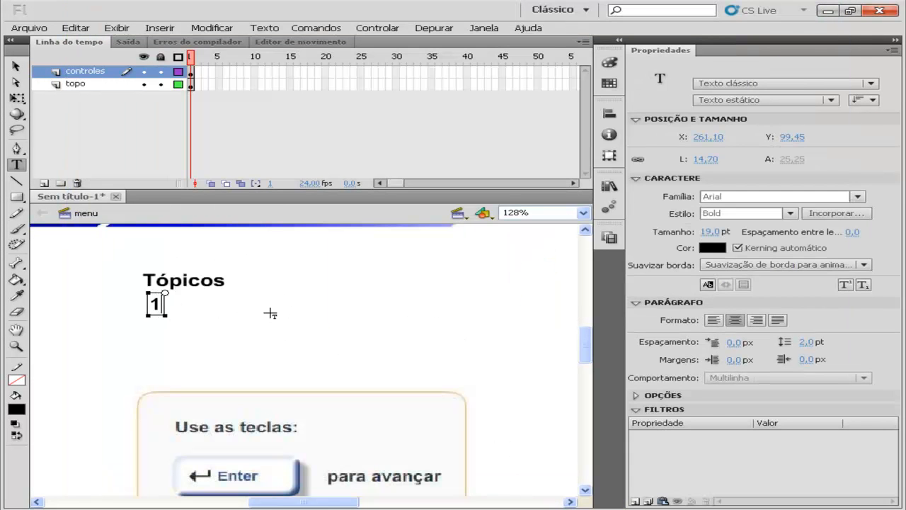
{"action": "type", "text": " - A"}
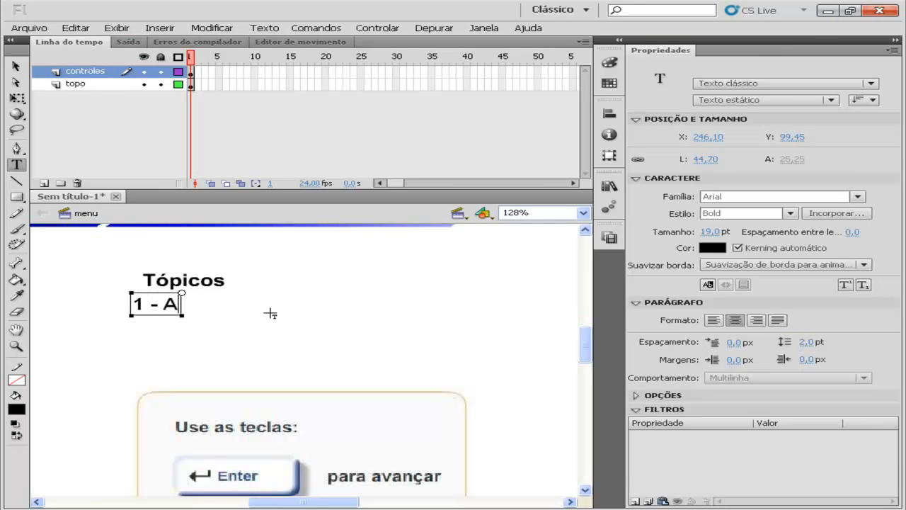
{"action": "type", "text": "dministraçã"}
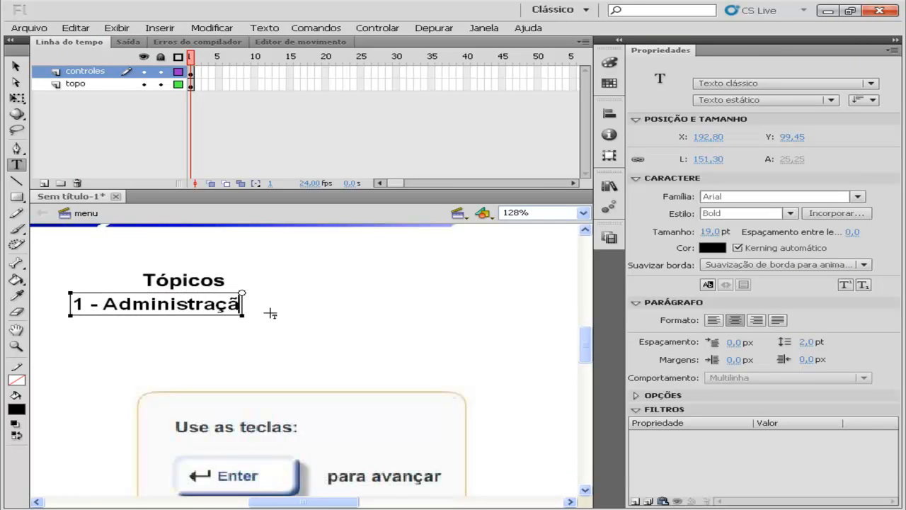
{"action": "type", "text": "o Direta"}
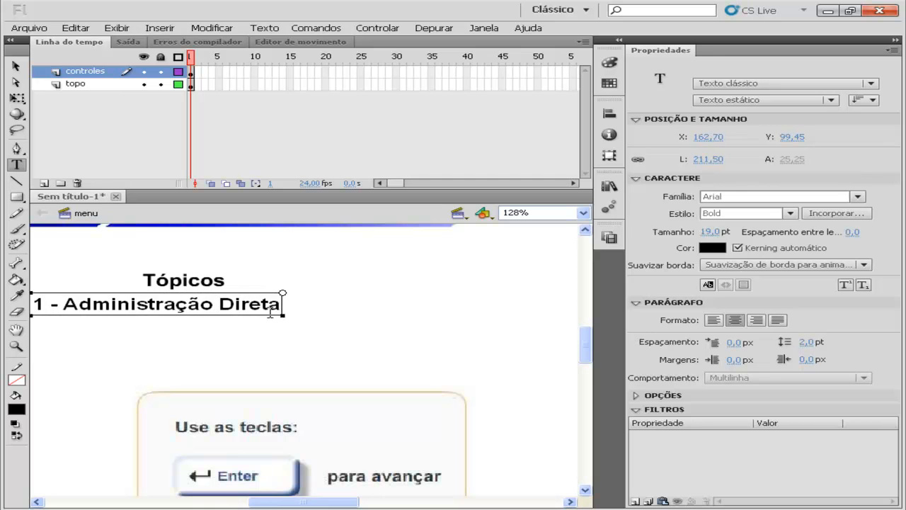
{"action": "type", "text": " e INdi"}
{"action": "key", "text": "BackSpace"}
{"action": "key", "text": "BackSpace"}
{"action": "key", "text": "BackSpace"}
{"action": "type", "text": "n"}
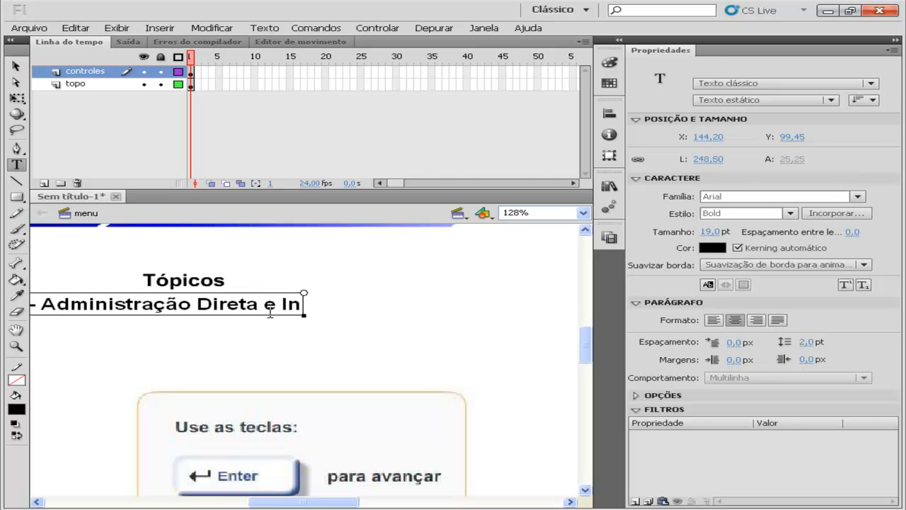
{"action": "type", "text": "direta"}
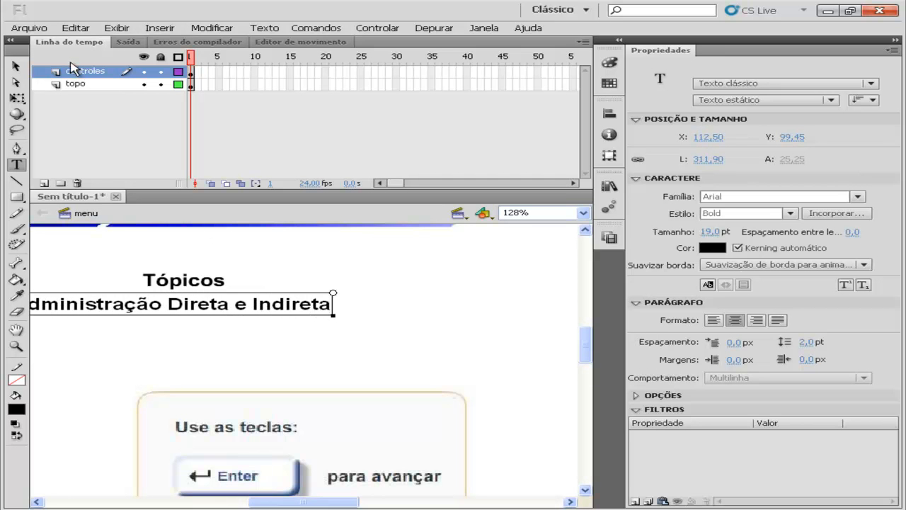
Move the topic text so it starts flush with the Tópicos heading and set its font style to Narrow
{"action": "left_click", "coordinate": [15, 65]}
{"action": "left_click", "coordinate": [182, 304]}
{"action": "left_click_drag", "start_coordinate": [182, 304], "coordinate": [331, 303]}
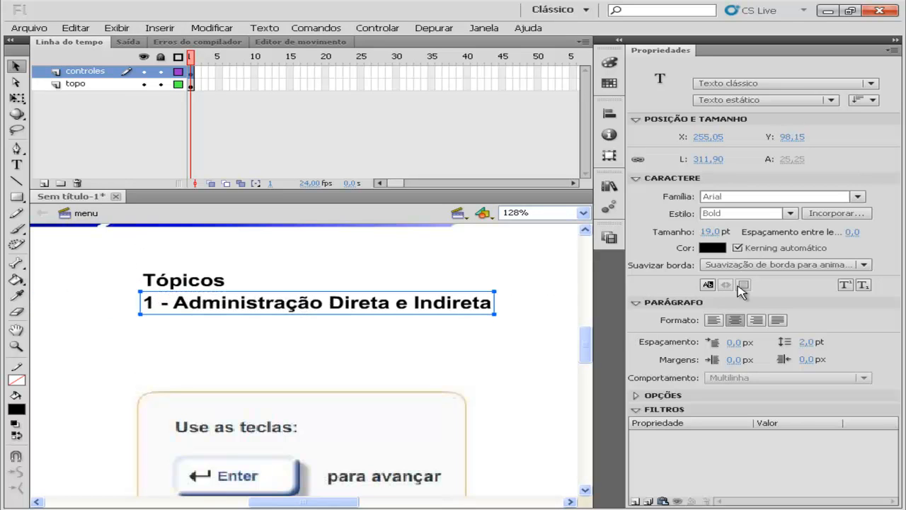
{"action": "left_click", "coordinate": [788, 213]}
{"action": "left_click", "coordinate": [765, 228]}
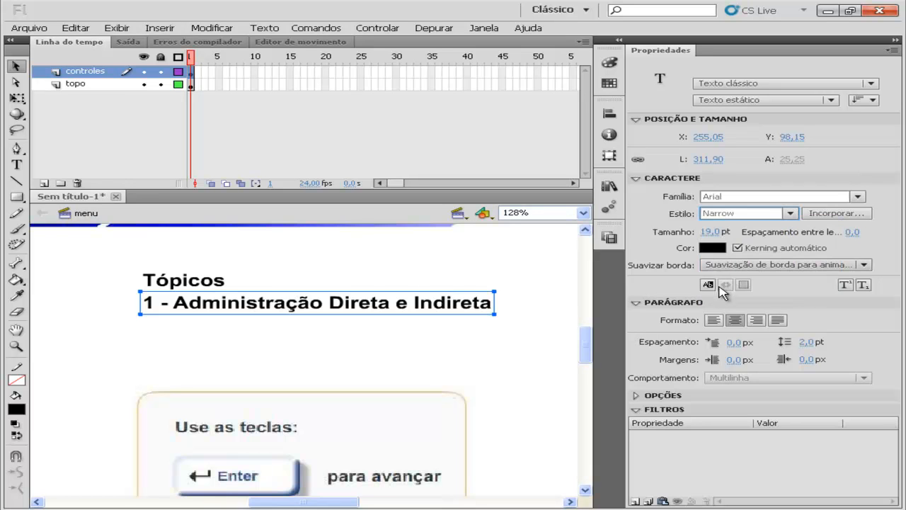
Try several blue shades on the topic text and set its colour to #0066FF
{"action": "left_click", "coordinate": [710, 248]}
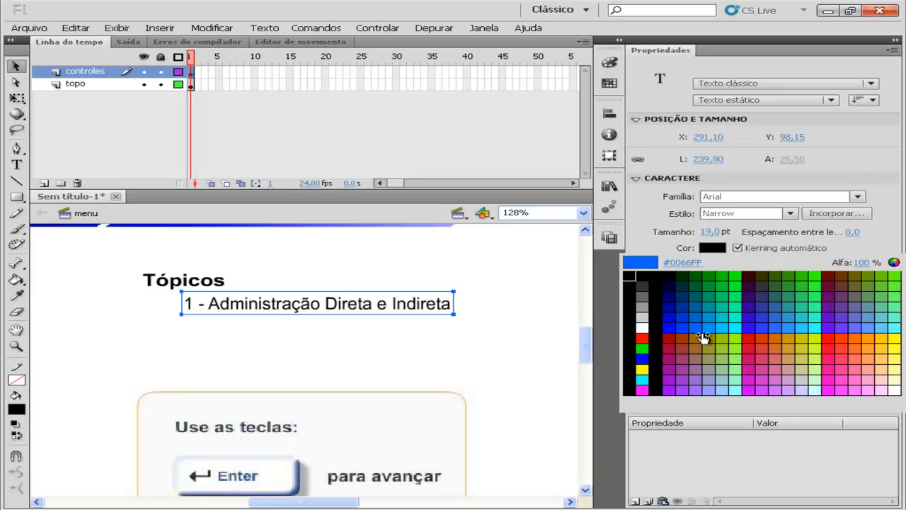
{"action": "left_click", "coordinate": [713, 322]}
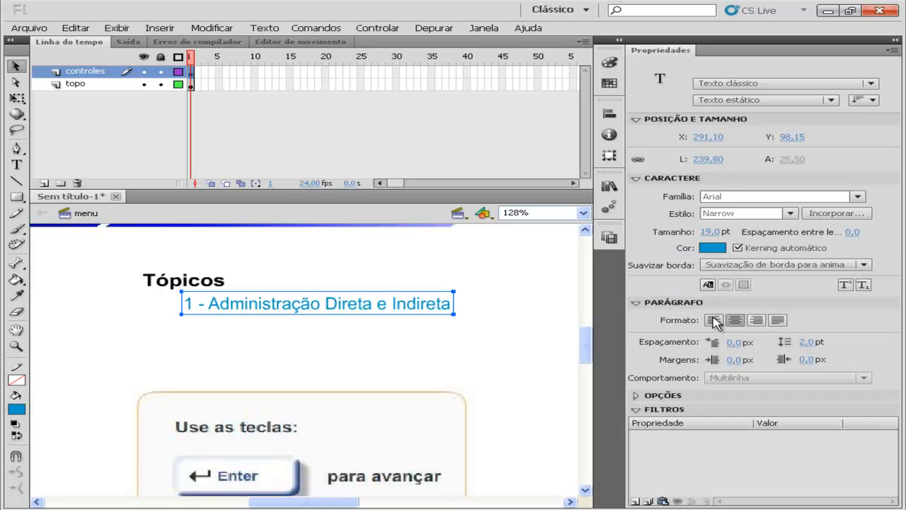
{"action": "left_click", "coordinate": [713, 251]}
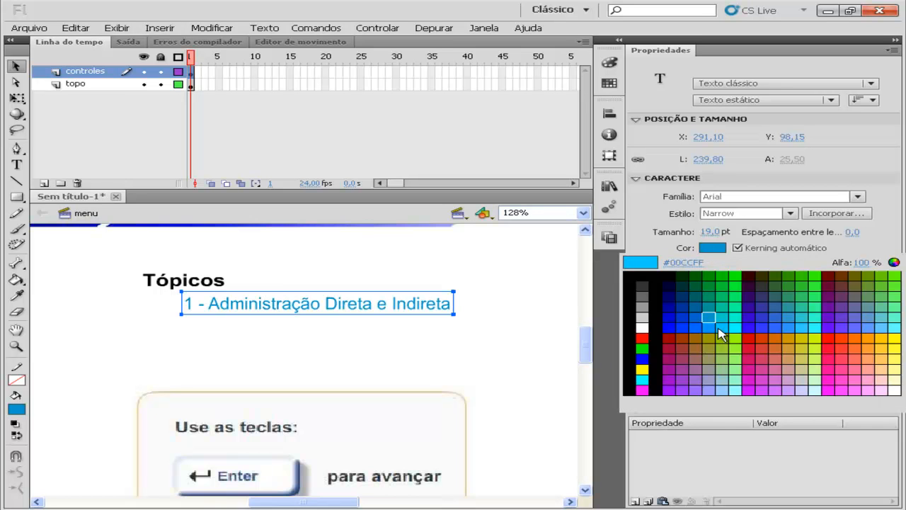
{"action": "left_click", "coordinate": [720, 327]}
{"action": "left_click", "coordinate": [713, 248]}
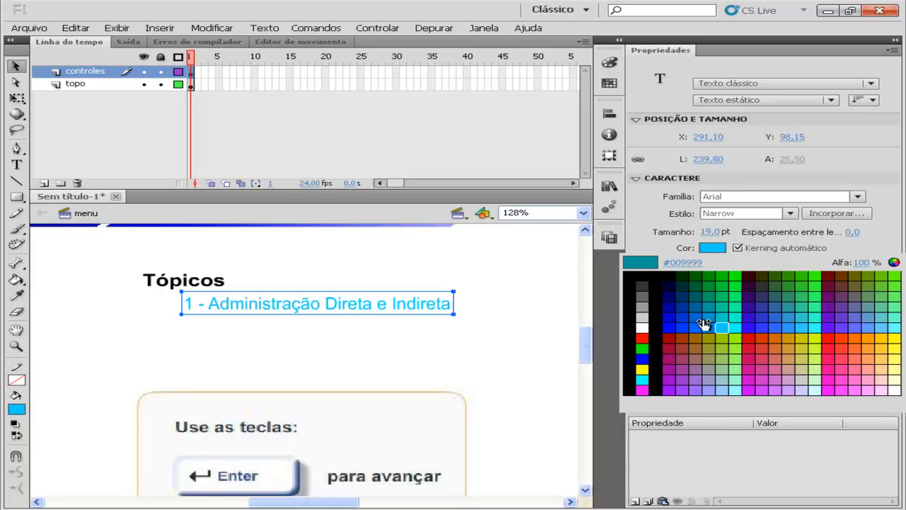
{"action": "left_click", "coordinate": [702, 332]}
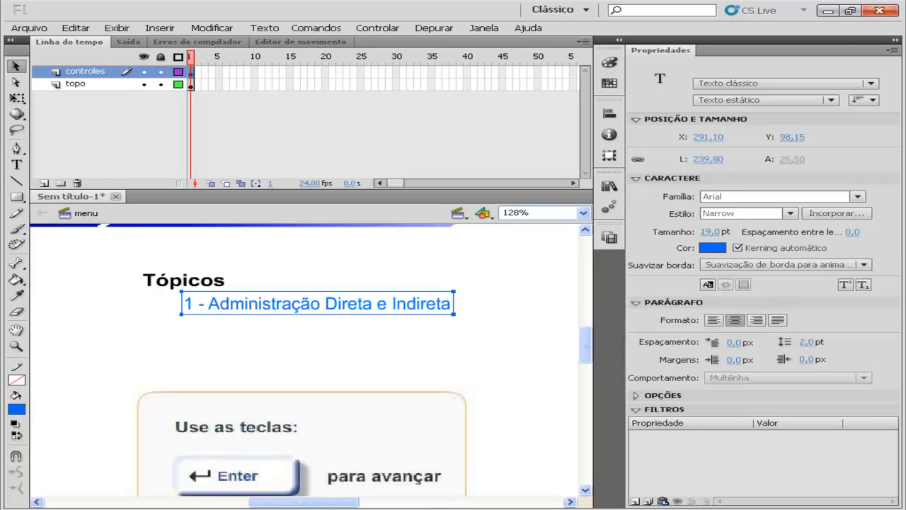
Compare with the reference presentation, set the topic text to 16 pt and realign it with the start of the Tópicos heading
{"action": "key", "text": "F12"}
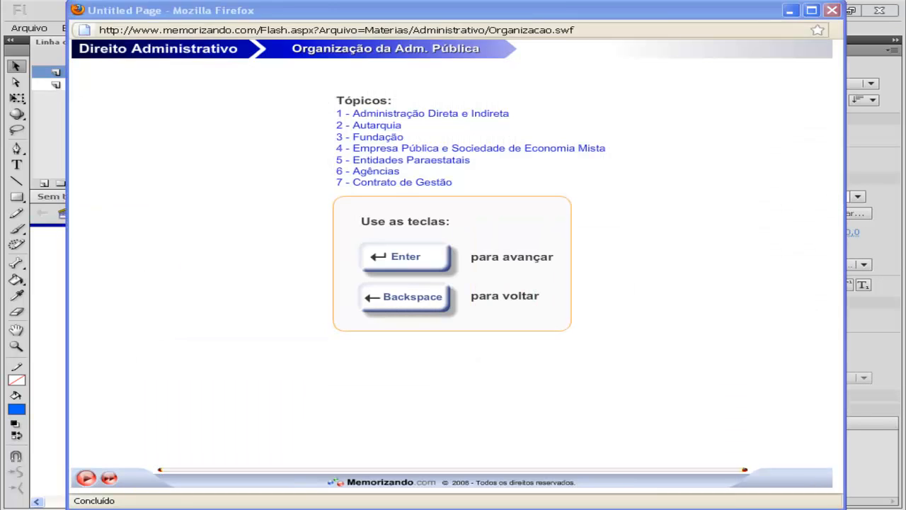
{"action": "key", "text": "alt+F4"}
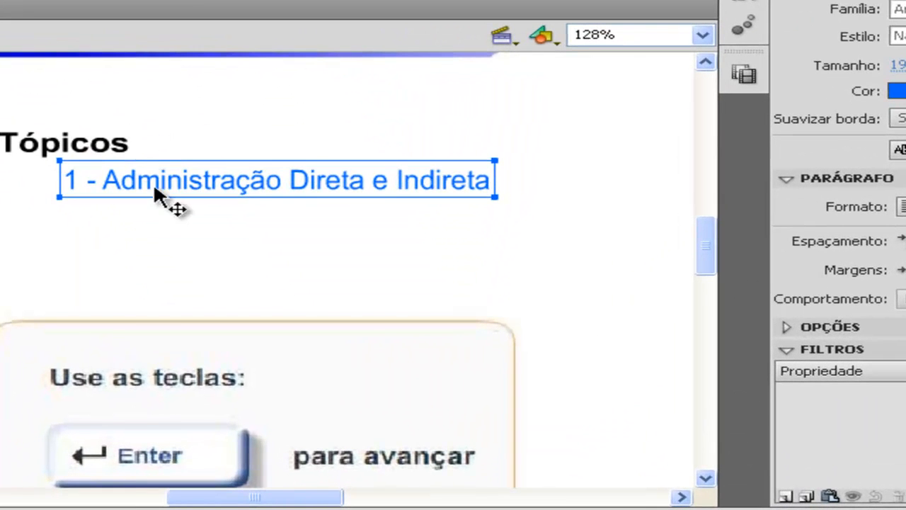
{"action": "left_click_drag", "start_coordinate": [223, 296], "coordinate": [196, 302]}
{"action": "left_click_drag", "start_coordinate": [91, 186], "coordinate": [91, 185]}
{"action": "left_click_drag", "start_coordinate": [896, 69], "coordinate": [893, 67]}
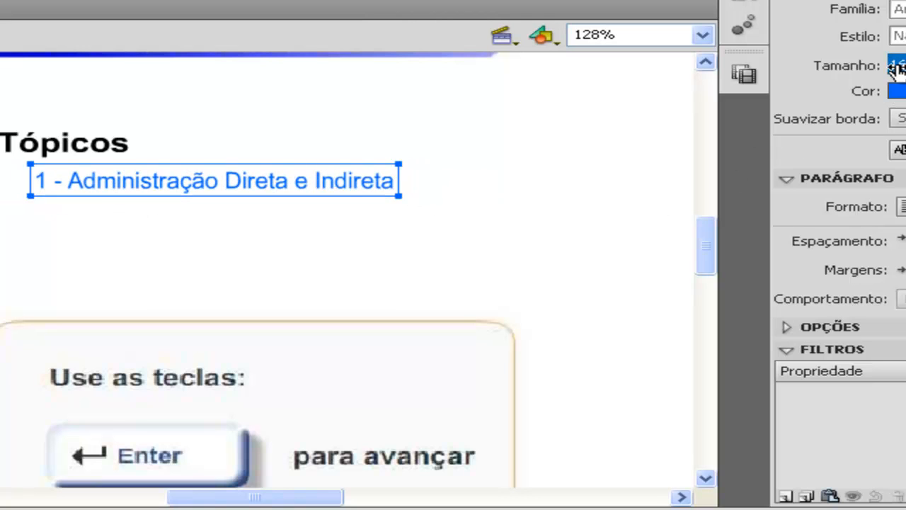
{"action": "mouse_move", "coordinate": [248, 184]}
{"action": "left_mouse_down"}
{"action": "mouse_move", "coordinate": [215, 189]}
{"action": "mouse_move", "coordinate": [236, 177]}
{"action": "left_mouse_up"}
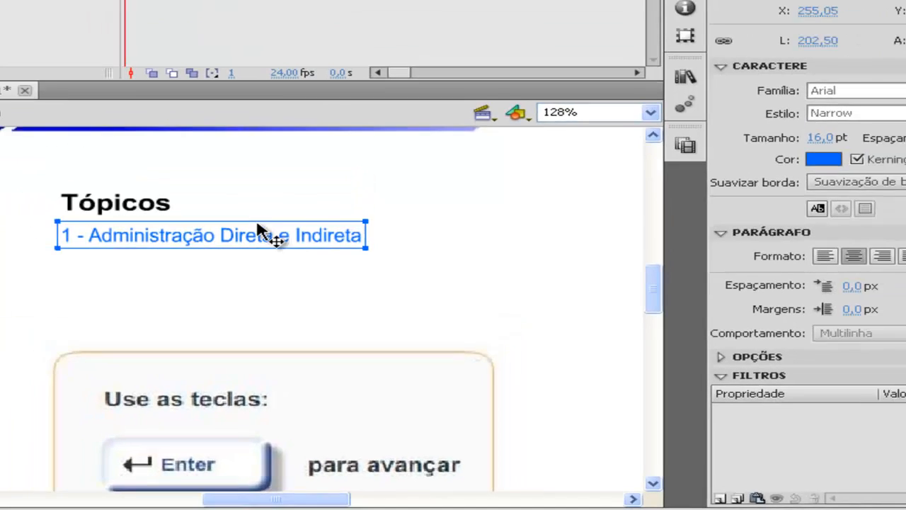
Convert the topic text into a symbol of type Botão, keeping the name Símbolo 1
{"action": "key", "text": "F8"}
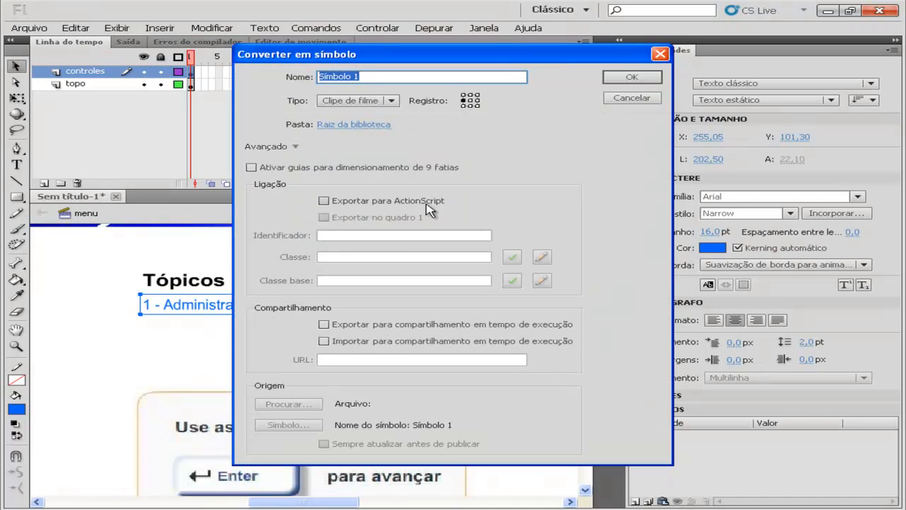
{"action": "left_click", "coordinate": [390, 101]}
{"action": "left_click", "coordinate": [378, 128]}
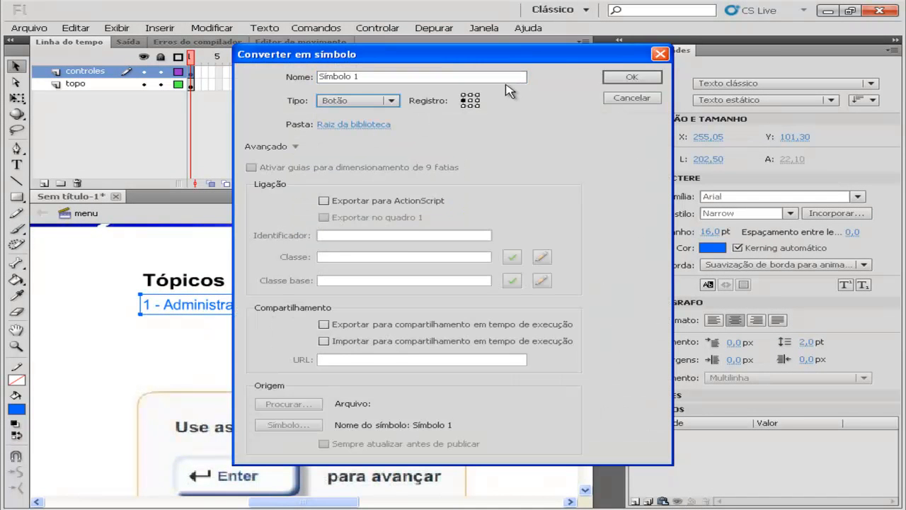
{"action": "left_click", "coordinate": [629, 78]}
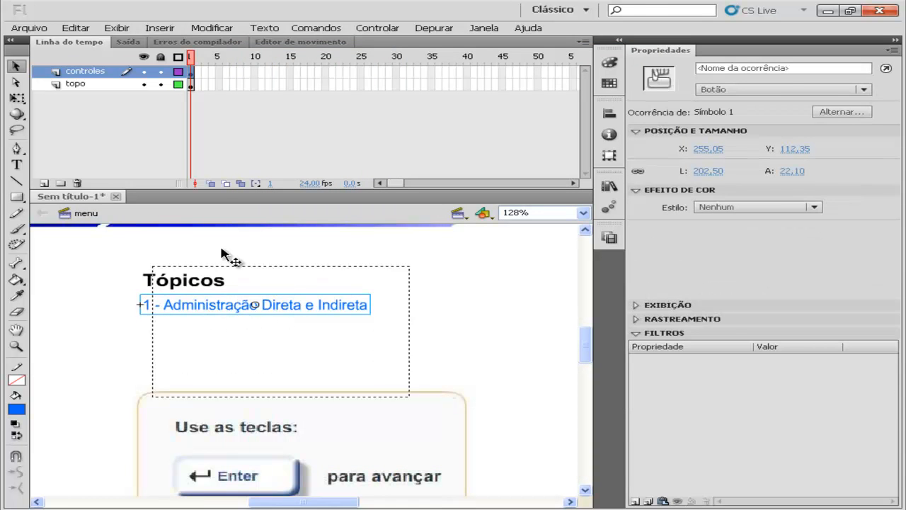
Open the topic button for in-place editing and add a new layer above Camada 1
{"action": "key", "text": "ctrl+e"}
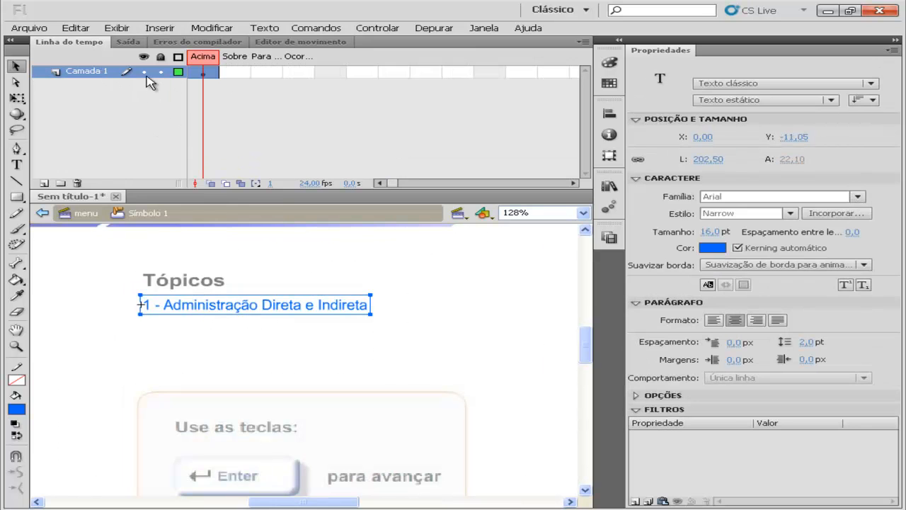
{"action": "right_click", "coordinate": [96, 77]}
{"action": "left_click", "coordinate": [134, 116]}
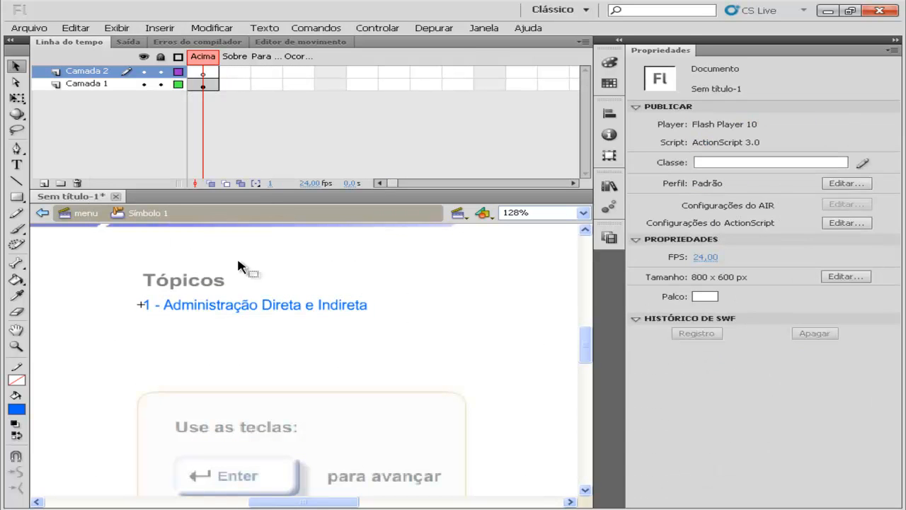
Insert a keyframe in the Sobre state of Camada 2 and extend Camada 1 with a regular frame to that state
{"action": "right_click", "coordinate": [236, 73]}
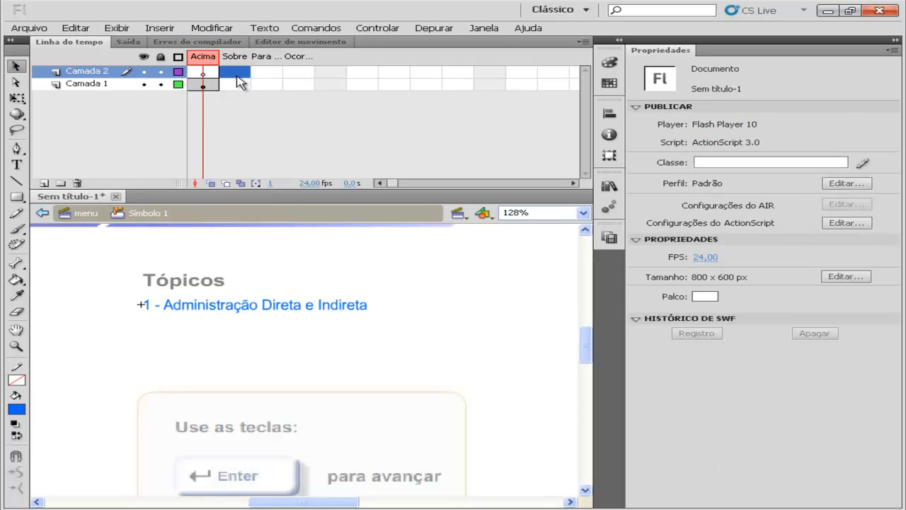
{"action": "left_click", "coordinate": [273, 150]}
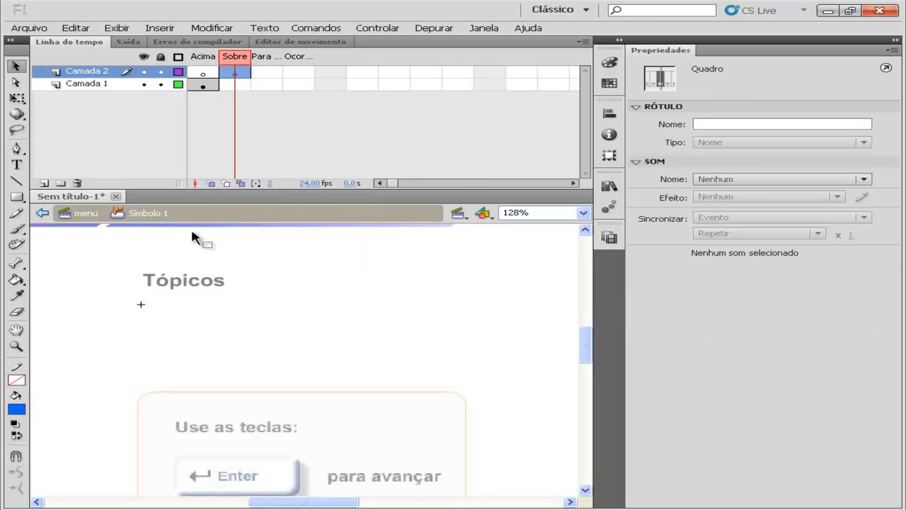
{"action": "right_click", "coordinate": [235, 85]}
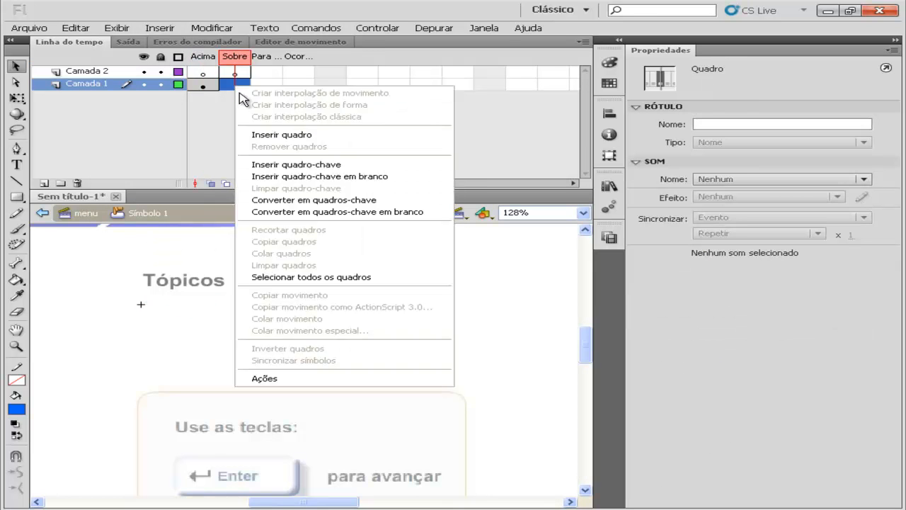
{"action": "left_click", "coordinate": [281, 135]}
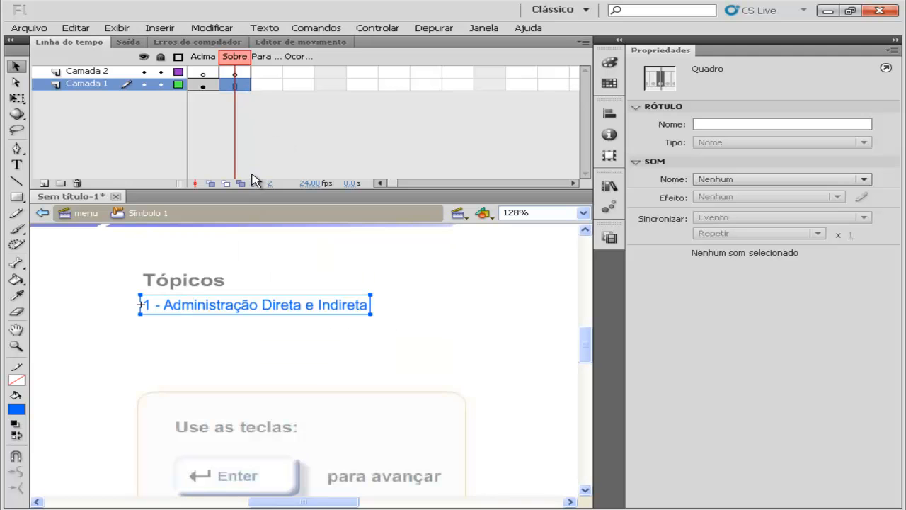
Draw a thin blue rectangle without stroke as an underline beneath the topic text in the Sobre frame of Camada 2
{"action": "left_click", "coordinate": [236, 74]}
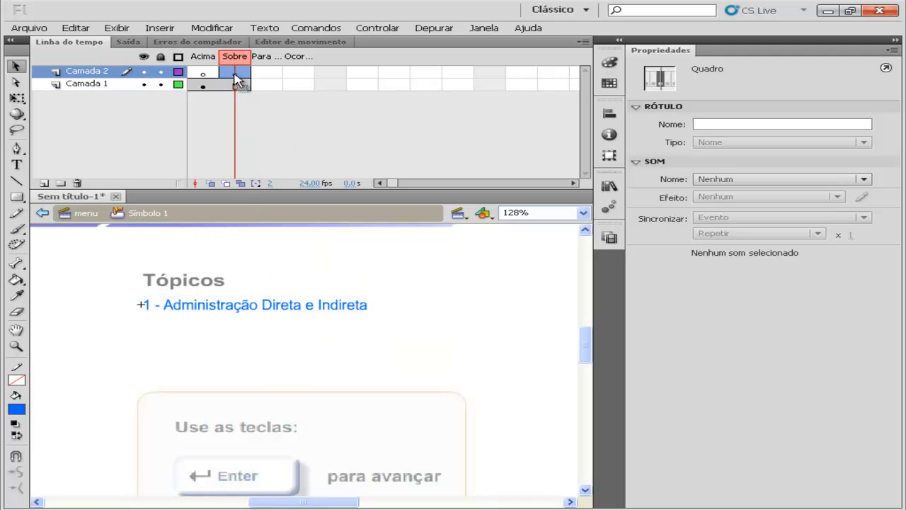
{"action": "left_click", "coordinate": [17, 196]}
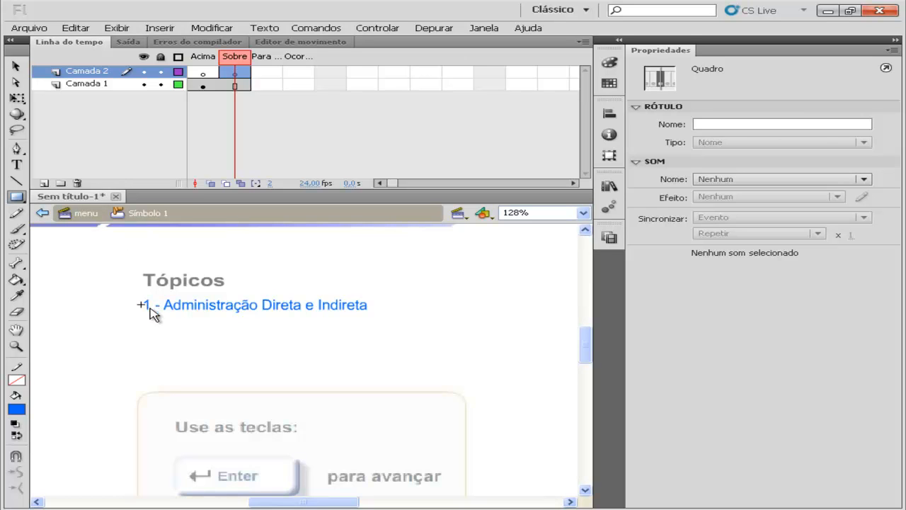
{"action": "key", "text": "ctrl+equal"}
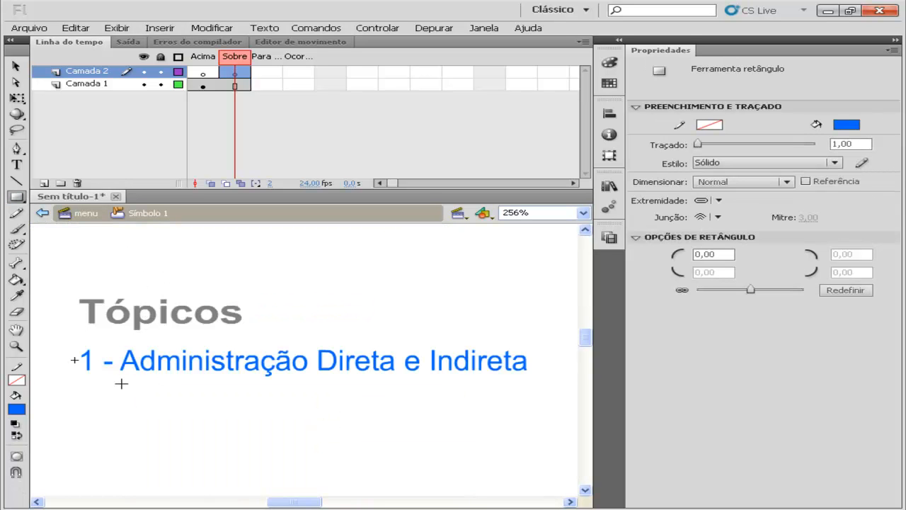
{"action": "mouse_move", "coordinate": [88, 373]}
{"action": "left_mouse_down"}
{"action": "mouse_move", "coordinate": [178, 384]}
{"action": "mouse_move", "coordinate": [527, 375]}
{"action": "left_mouse_up"}
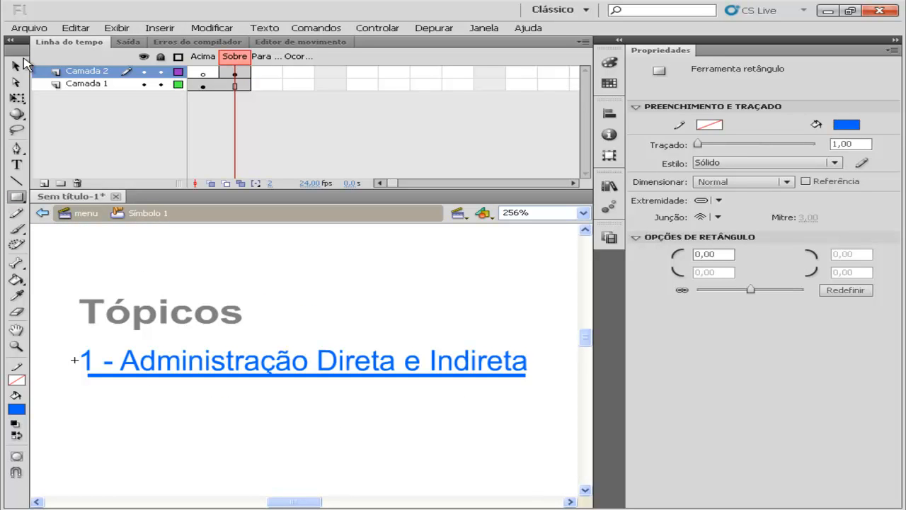
{"action": "left_click", "coordinate": [17, 66]}
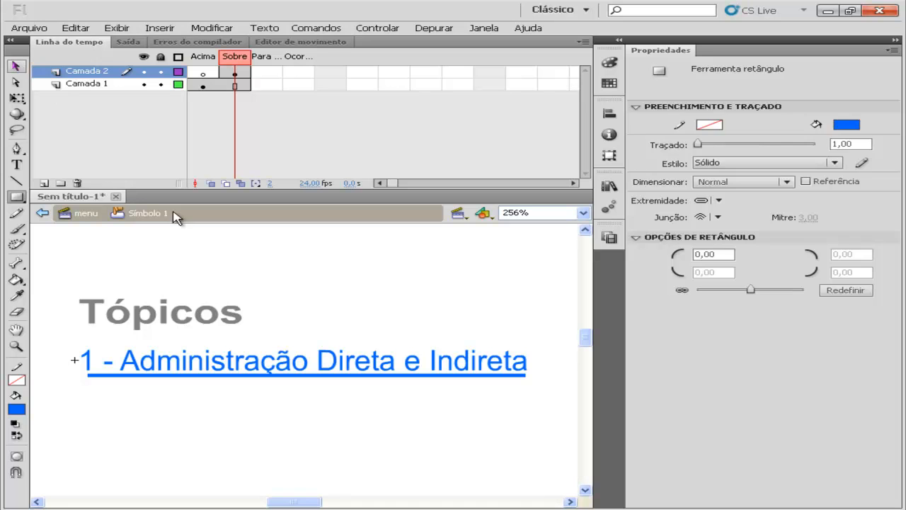
Fill the underline beneath the topic text with a linear gradient from blue 0066FF to white
{"action": "left_click", "coordinate": [318, 380]}
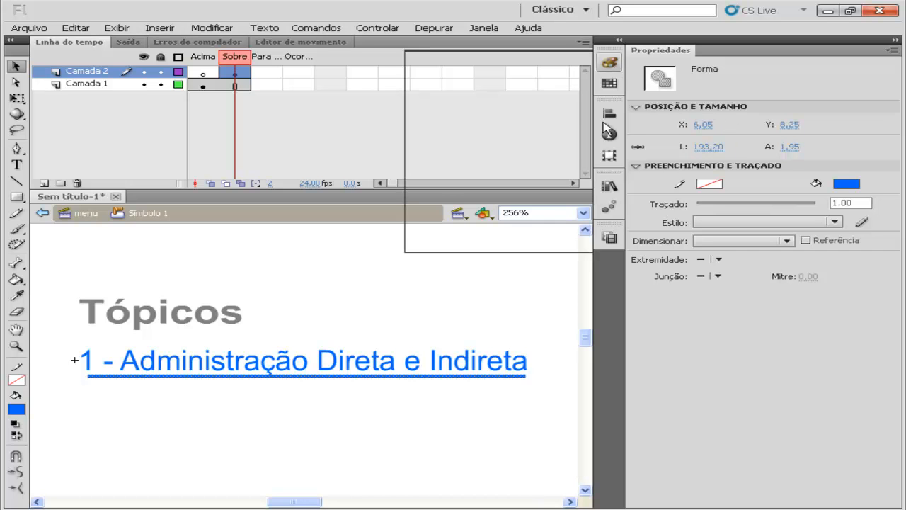
{"action": "left_click", "coordinate": [575, 74]}
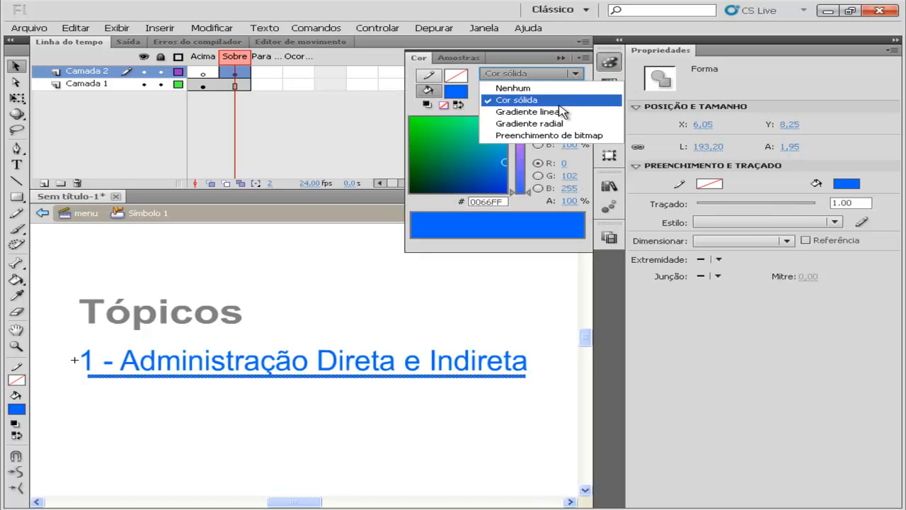
{"action": "left_click", "coordinate": [562, 113]}
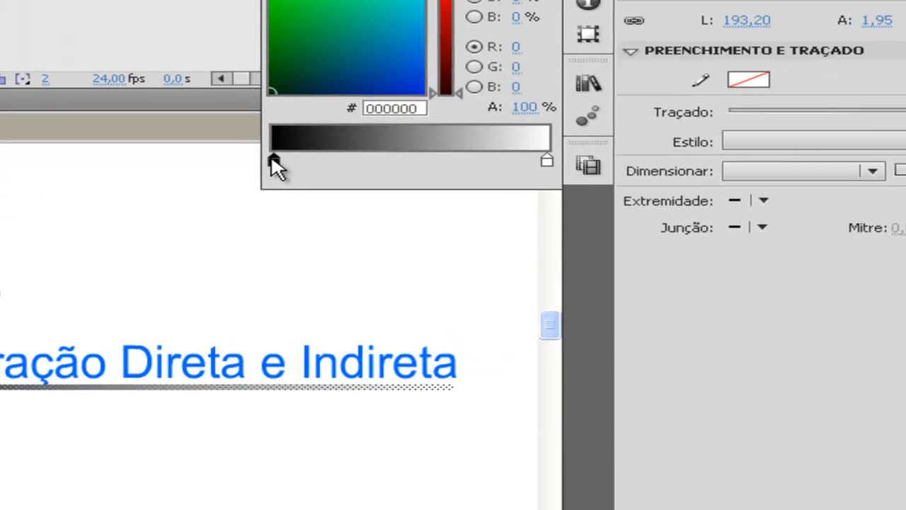
{"action": "left_click", "coordinate": [275, 164]}
{"action": "left_click", "coordinate": [403, 293]}
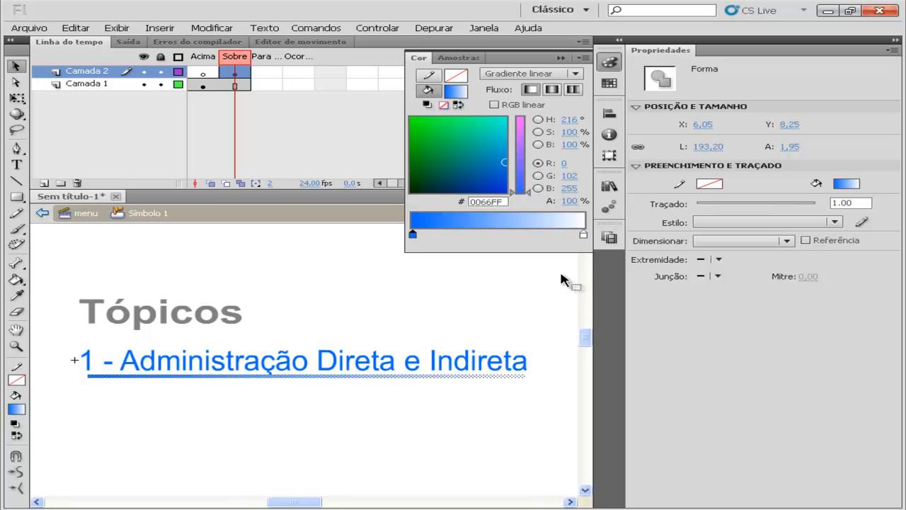
{"action": "left_click", "coordinate": [292, 295]}
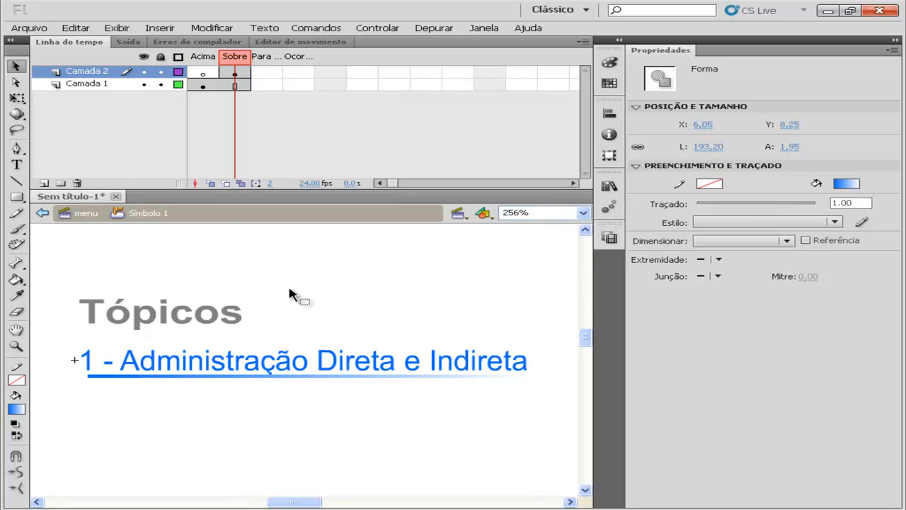
Stretch the gradient underline horizontally with Free Transform so its faded end extends slightly past the topic text
{"action": "left_click", "coordinate": [385, 377]}
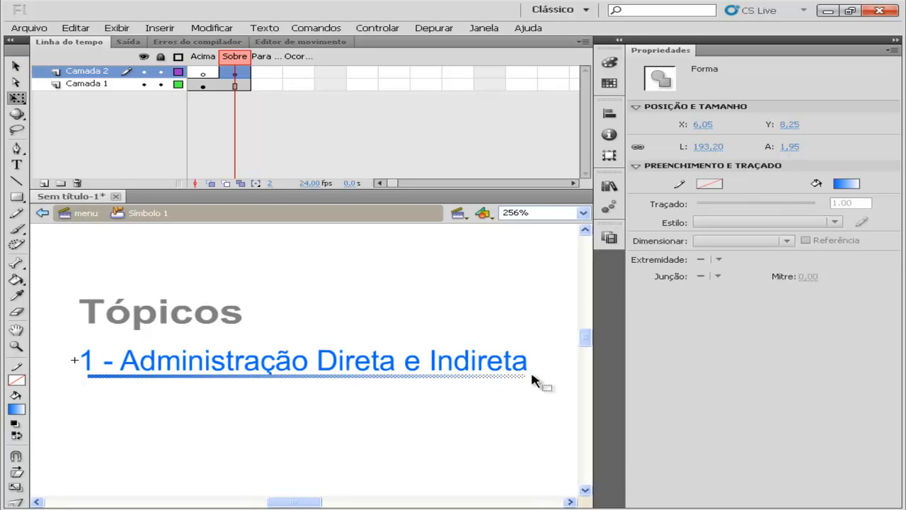
{"action": "key", "text": "q"}
{"action": "left_click_drag", "start_coordinate": [526, 376], "coordinate": [543, 376]}
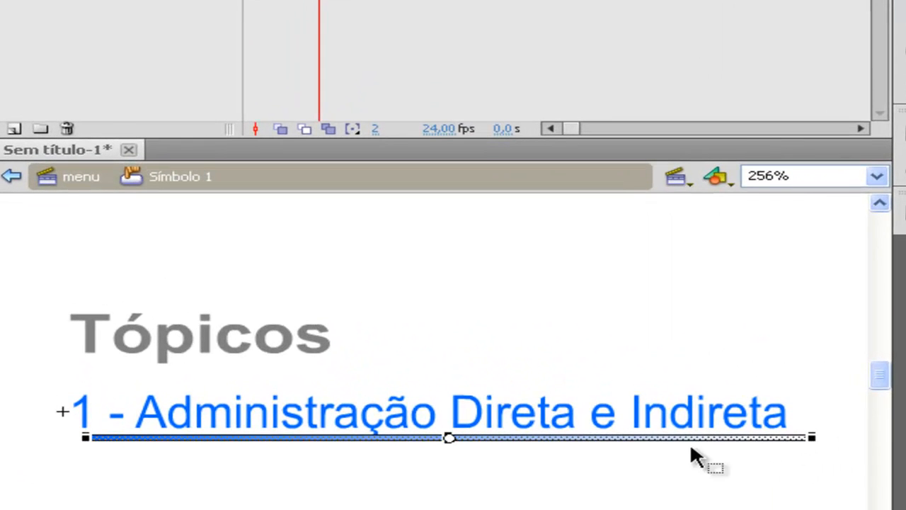
{"action": "left_click", "coordinate": [595, 208]}
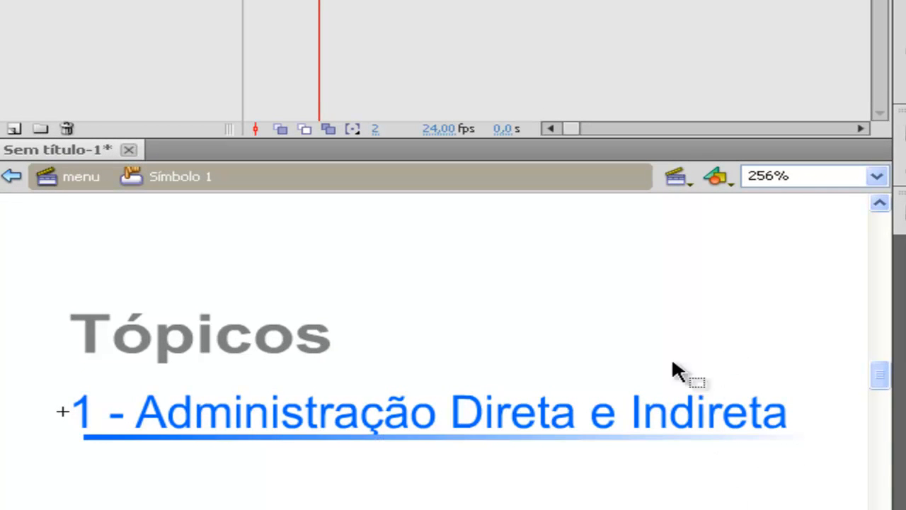
Leave the button symbol for the menu scene and test the movie
{"action": "left_click", "coordinate": [13, 177]}
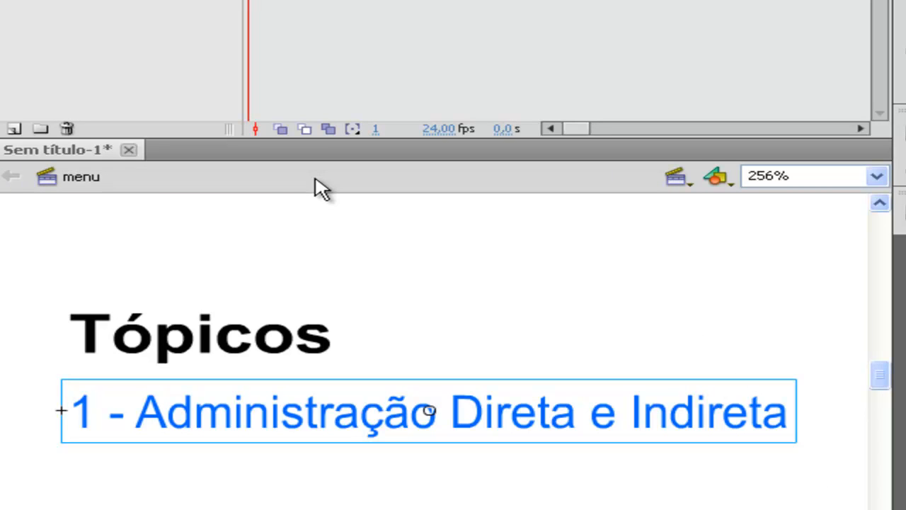
{"action": "key", "text": "ctrl+Return"}
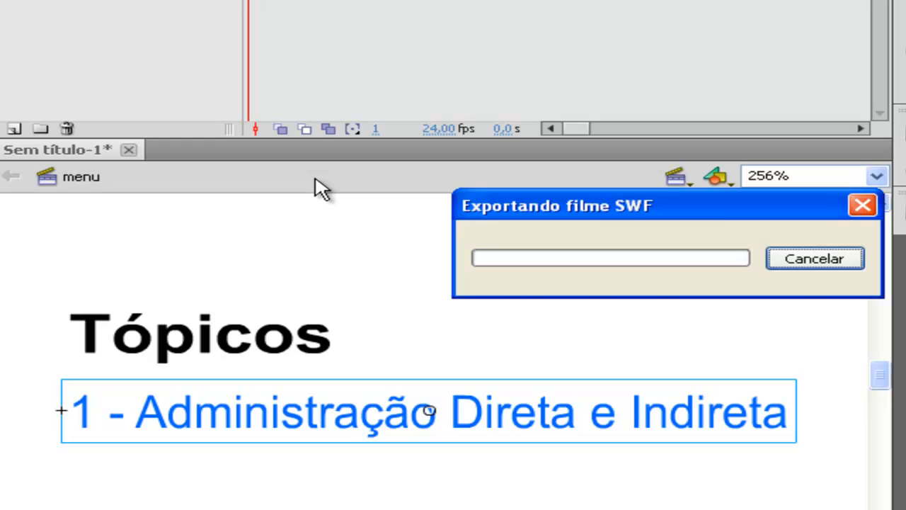